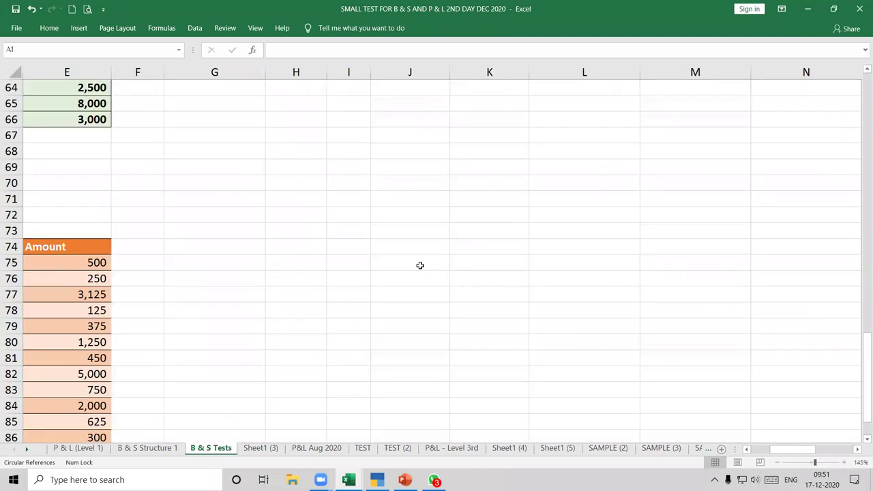
- Look through the exercise tables on the B & S Tests sheet, from the first row down to the list at rows 74–88
key(ctrl+Home)
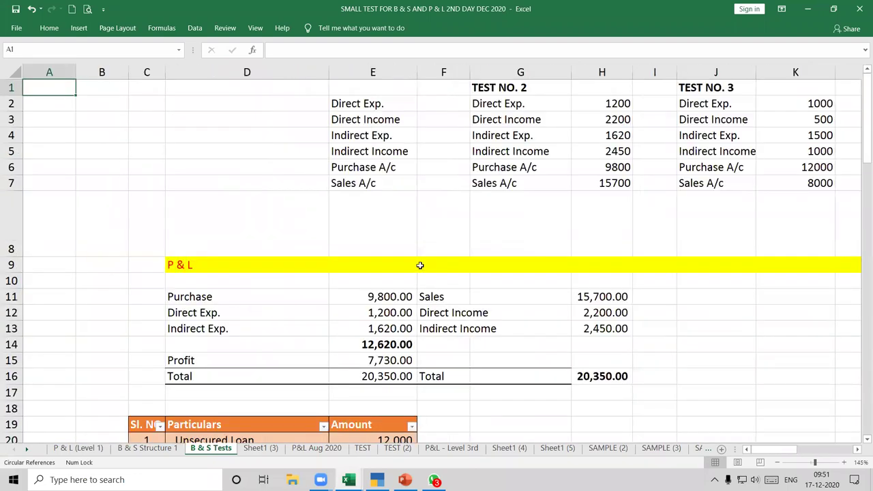
scroll(420, 265, down, 5)
ctrl+scroll(420, 266, down, 5)
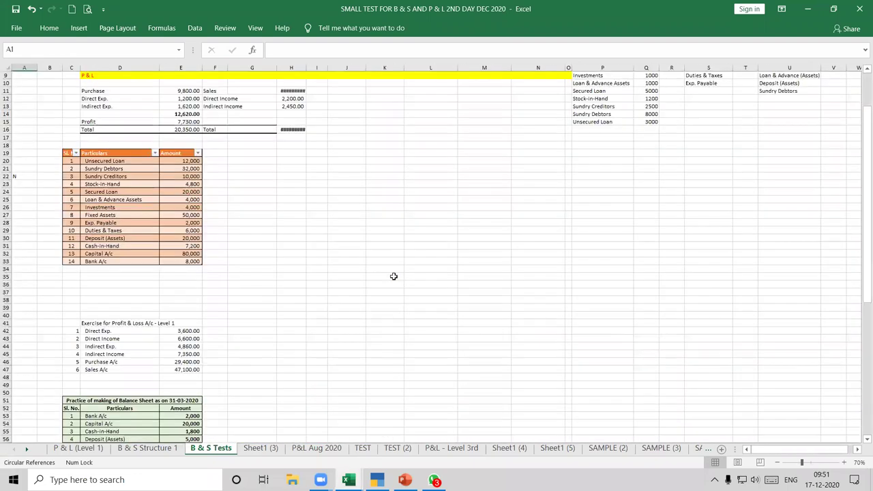
scroll(393, 276, down, 13)
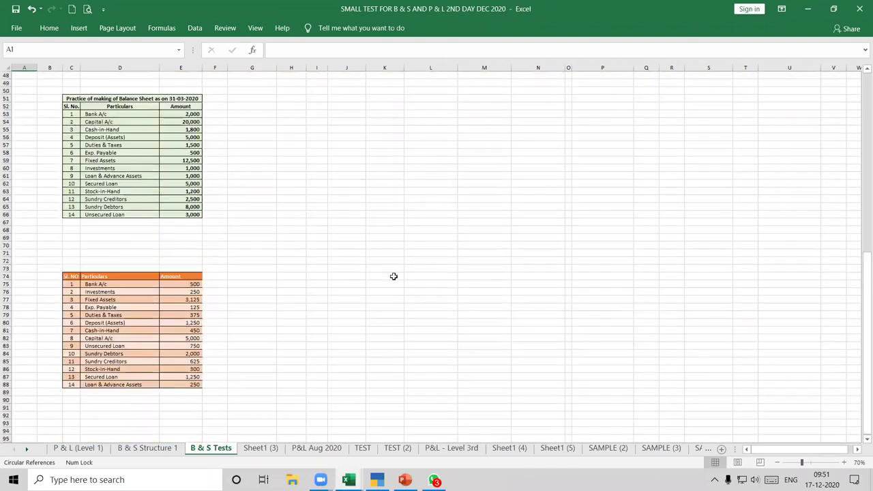
scroll(352, 336, down, 3)
click(308, 220)
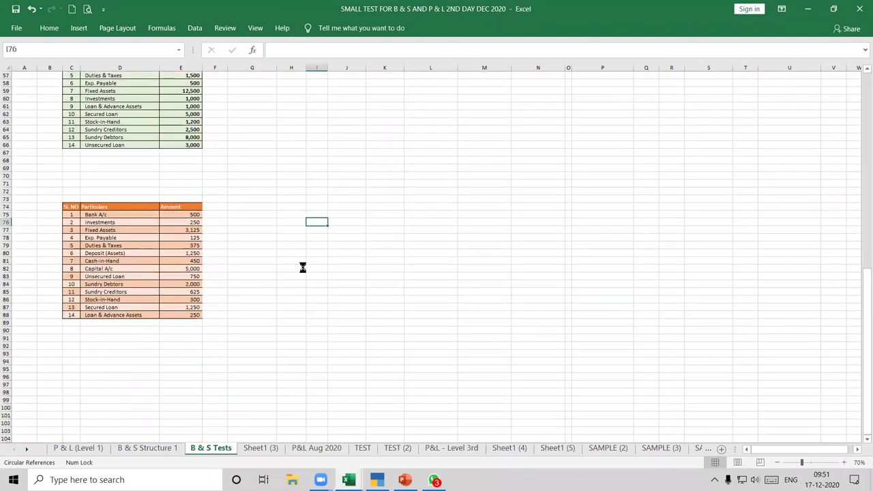
- Enlarge the Particulars and Amount list at rows 74–88 so it fills the view, and hide the sheet's gridlines
ctrl+scroll(303, 267, up, 4)
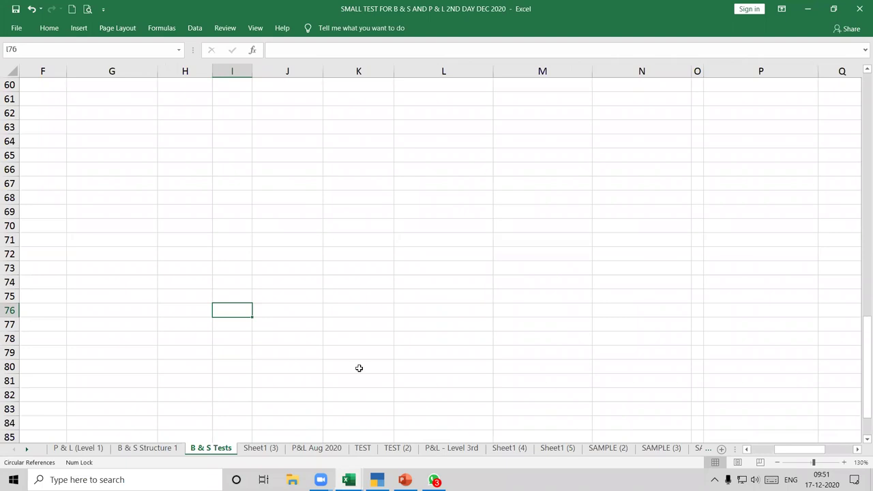
key(Home)
ctrl+scroll(359, 367, up, 3)
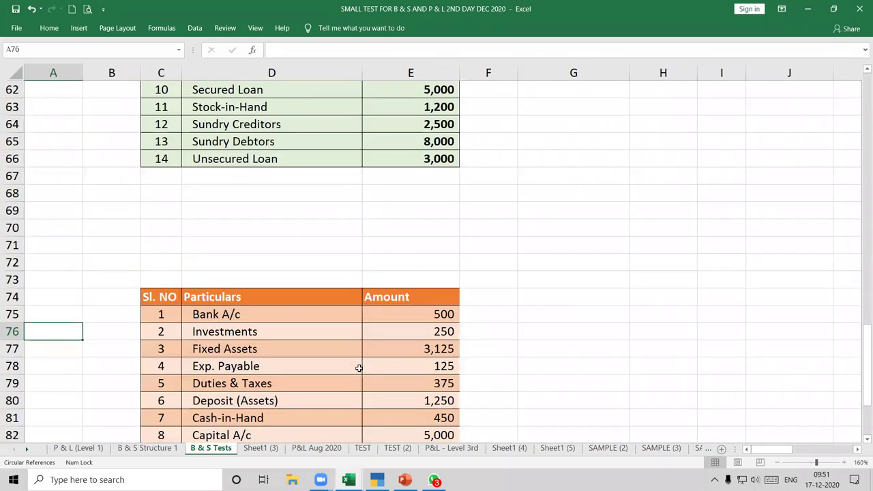
scroll(359, 367, down, 2)
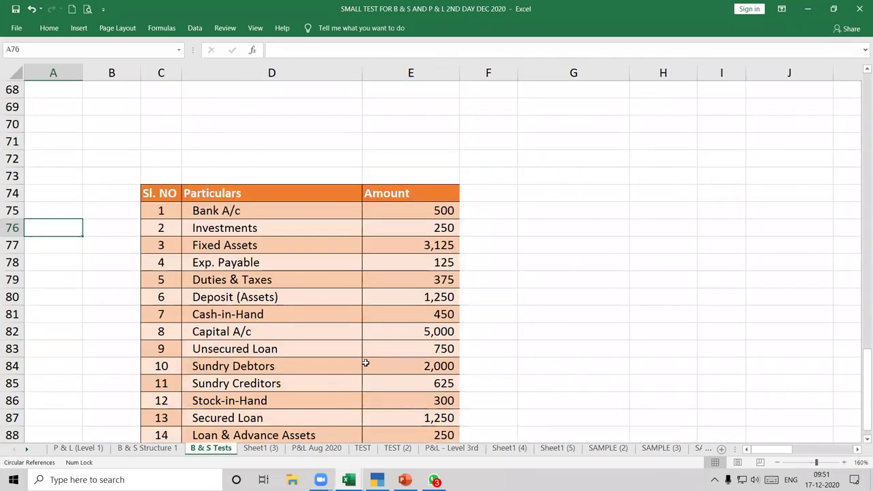
scroll(366, 361, down, 2)
ctrl+scroll(368, 361, up, 1)
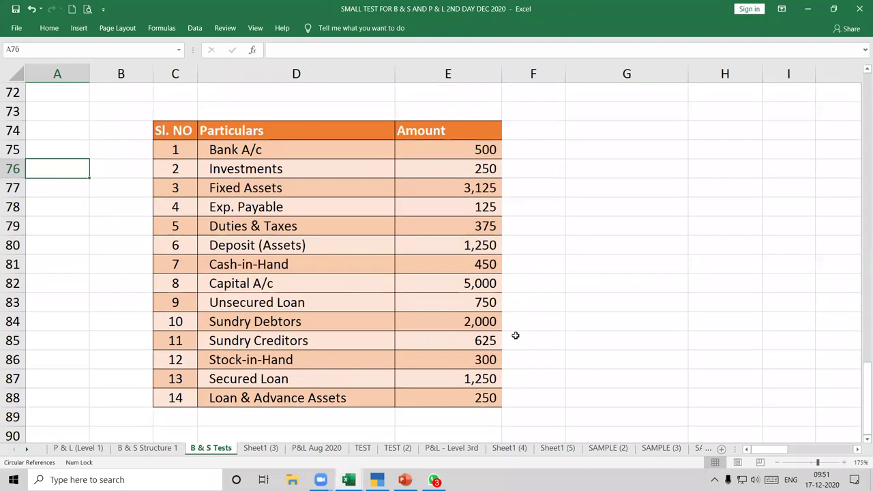
ctrl+scroll(518, 334, up, 1)
scroll(542, 331, down, 1)
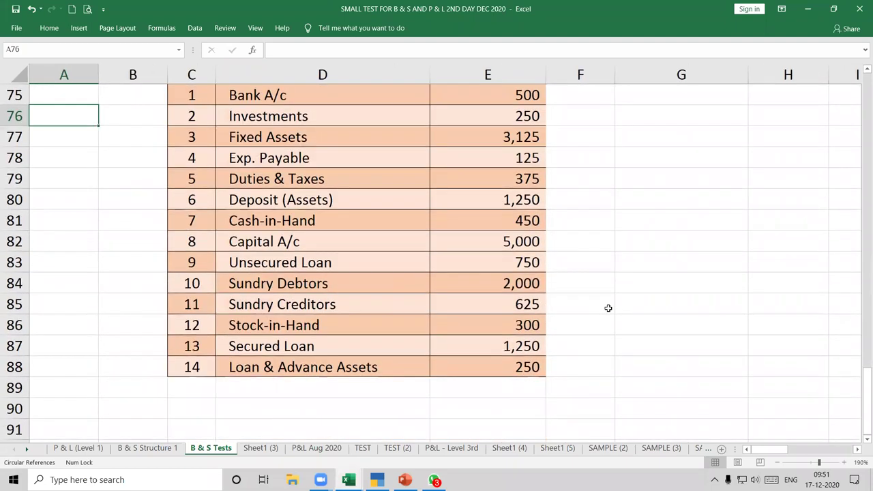
key(Up)
key(Up)
key(Up)
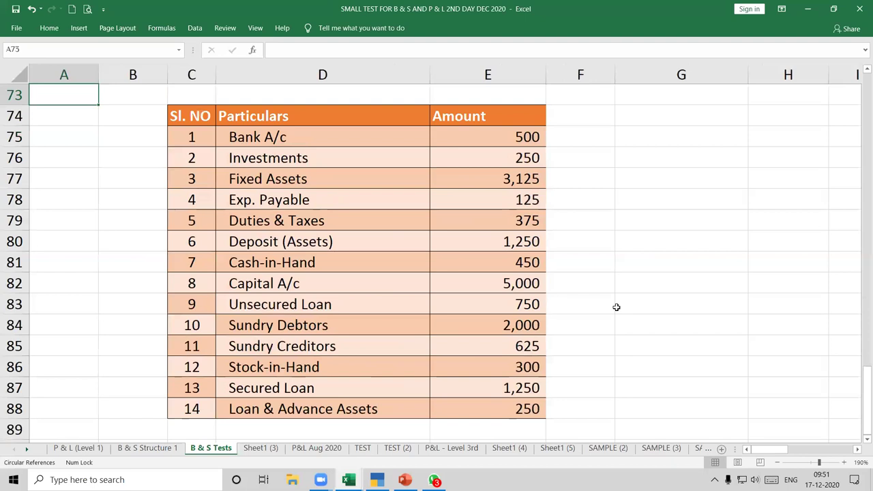
click(255, 28)
click(127, 68)
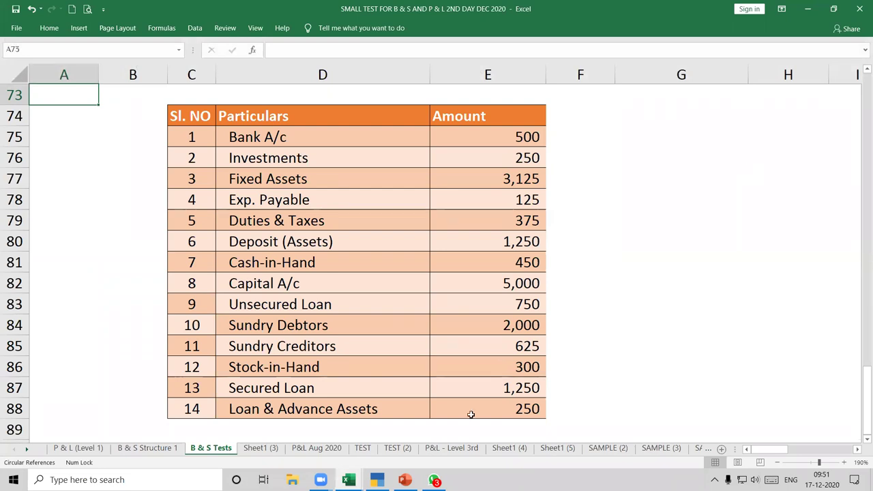
- Switch to WhatsApp, send the copied screenshot of the list to the TALLY PRIME NEW 1 BATCH group, and return to the Excel workbook
key(alt+Tab)
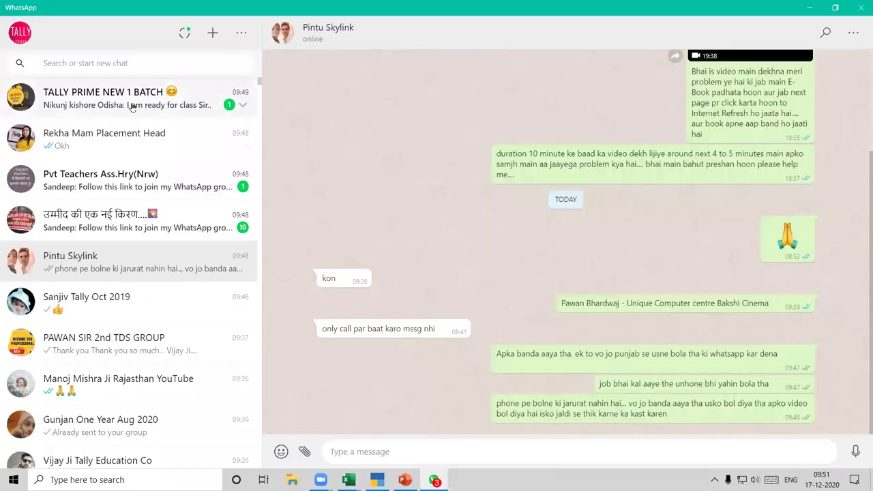
key(ctrl+1)
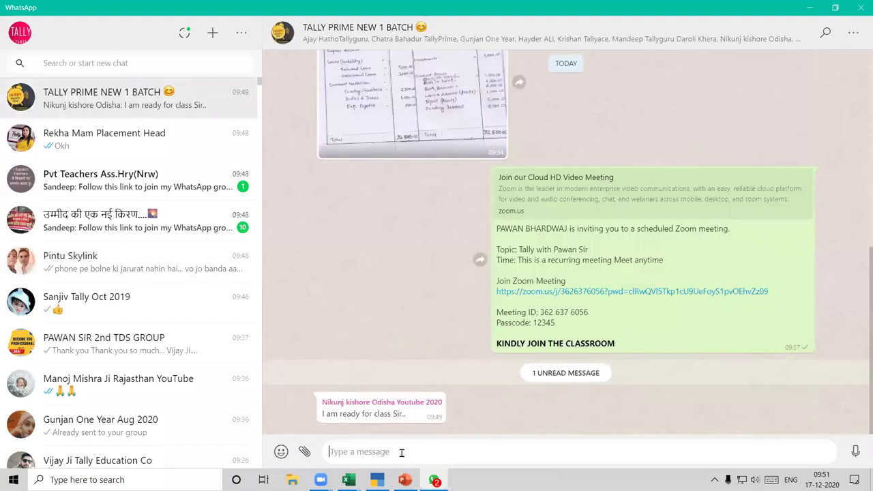
key(ctrl+v)
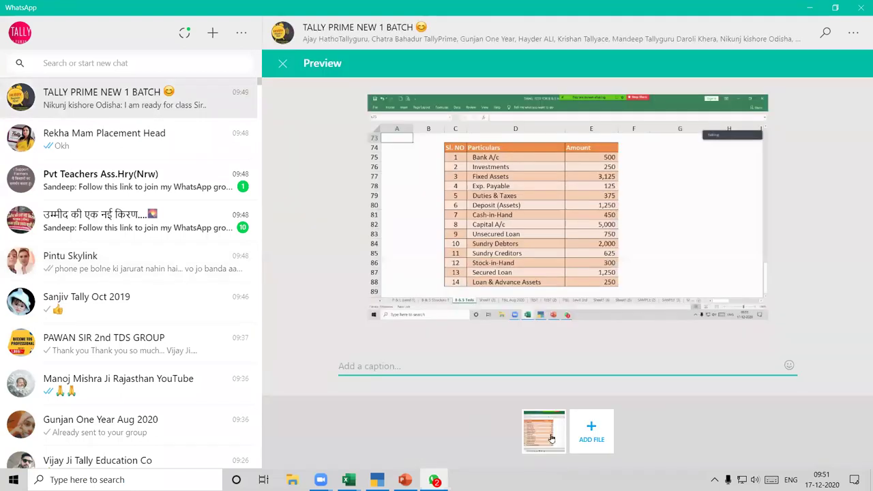
click(835, 398)
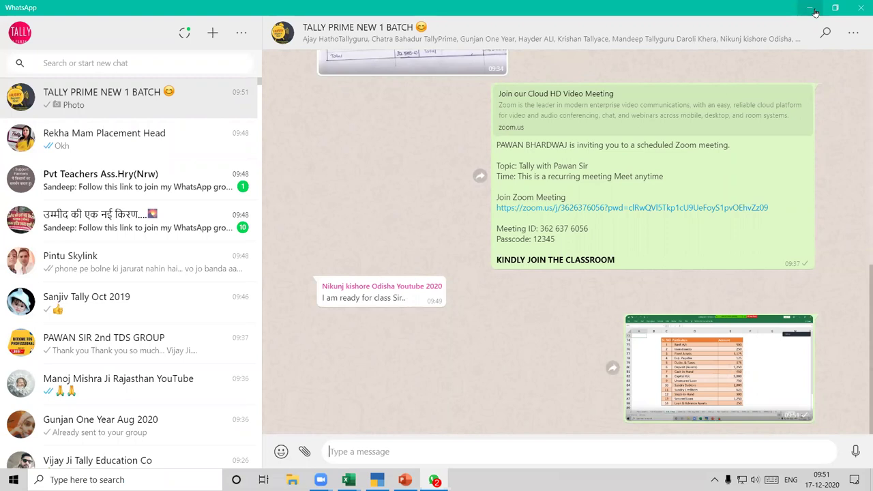
click(810, 8)
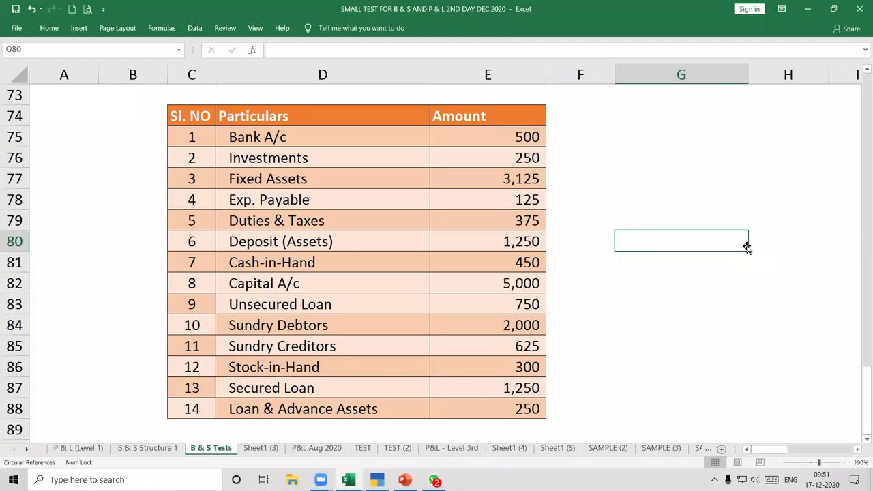
- Change the font of the entire B & S Tests sheet to El Messiri
click(11, 72)
click(49, 28)
click(132, 50)
text(El Messiri)
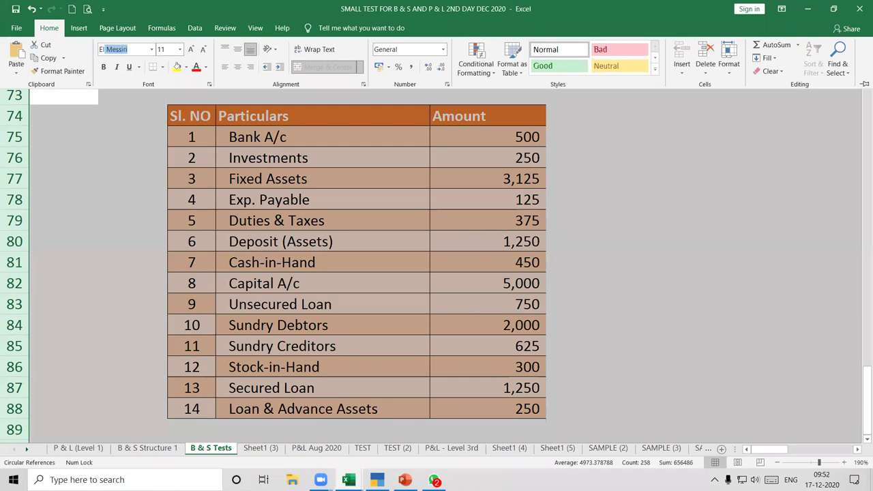
key(Return)
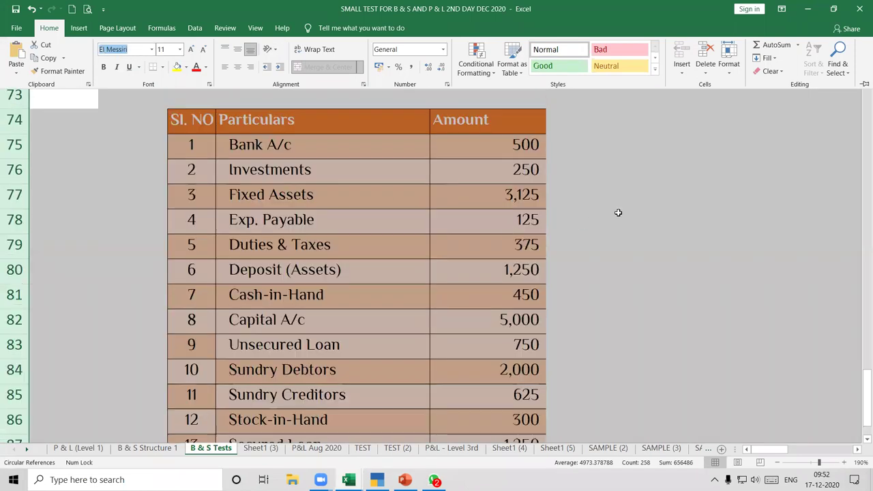
click(666, 220)
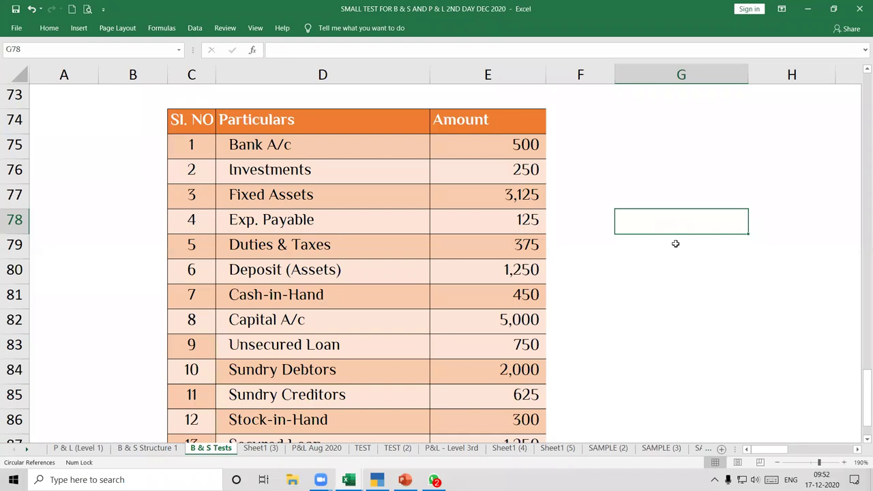
- View the restyled list slightly smaller and go down column G to row 88, the last item's row
ctrl+scroll(675, 243, down, 1)
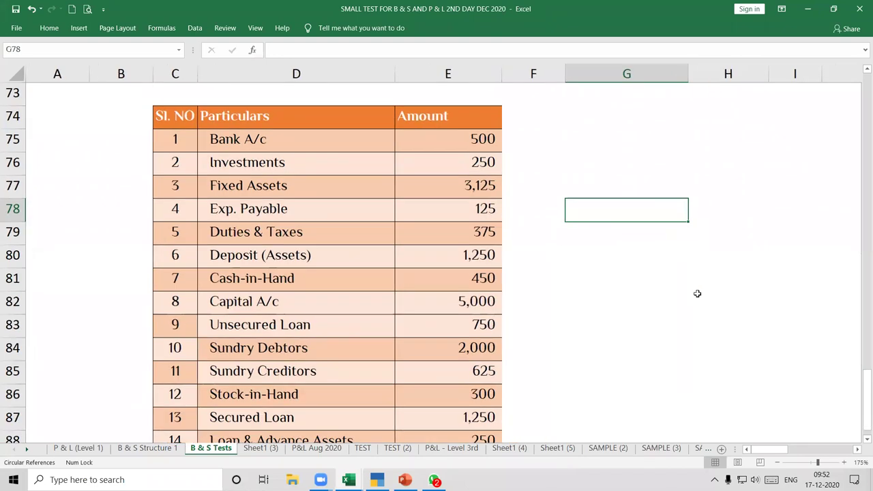
key(Down)
key(Down)
key(Down)
key(Down)
key(Down)
key(Down)
key(Down)
key(Down)
key(Down)
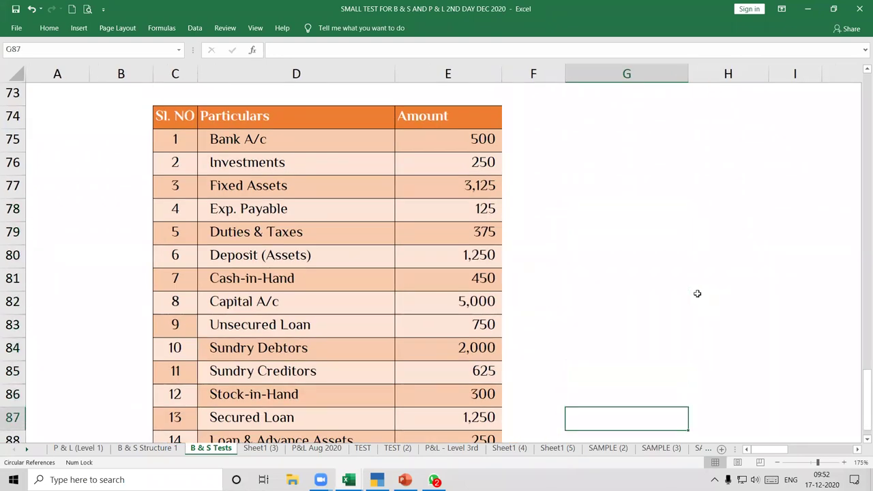
key(Down)
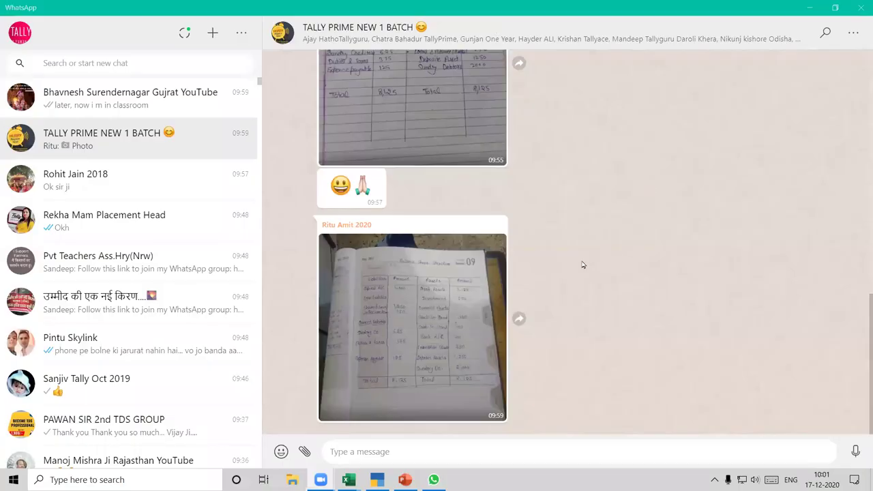
- Examine the handwritten balance sheet photo posted at 09:55 in the WhatsApp group, comparing its liabilities, assets and totals, and close it
scroll(382, 232, up, 1)
scroll(387, 242, up, 1)
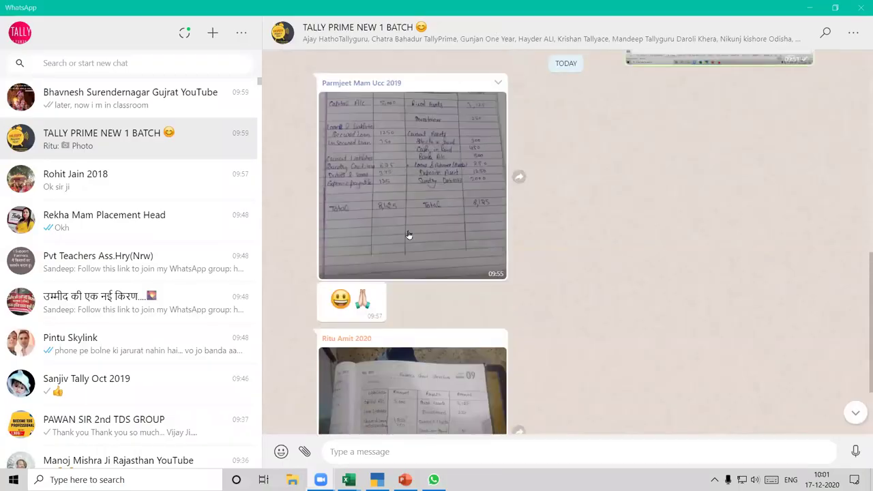
click(399, 126)
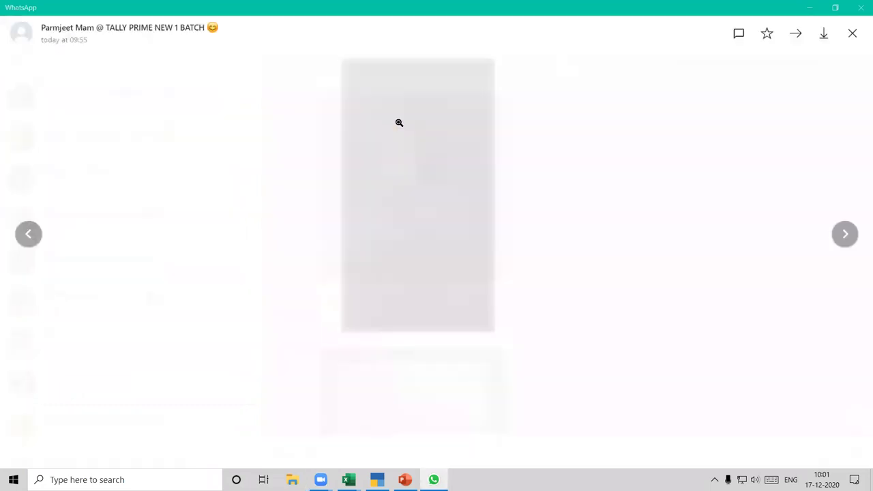
click(403, 132)
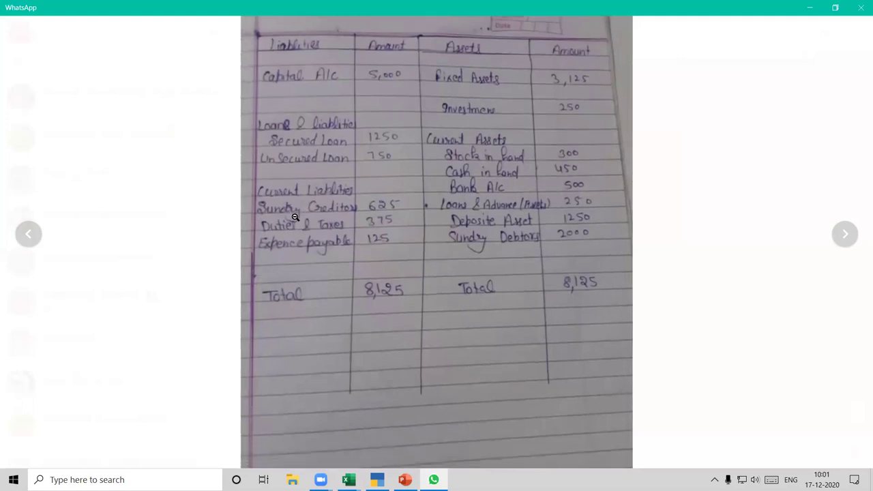
click(395, 150)
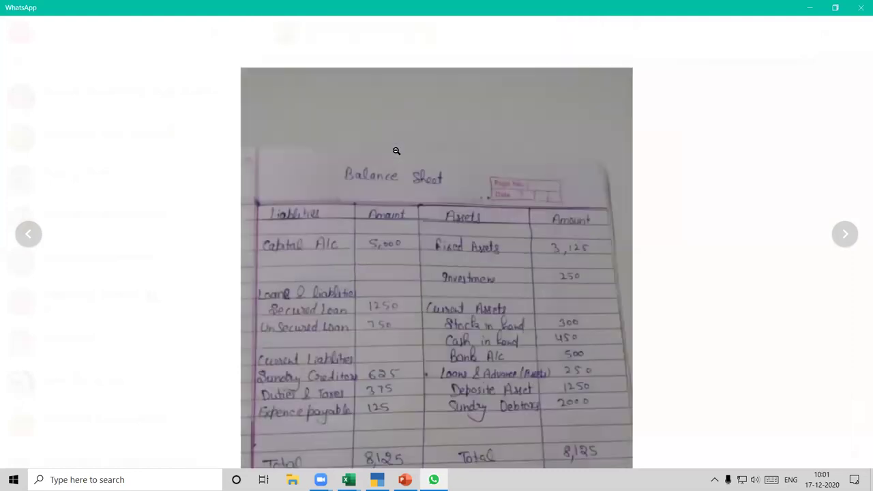
click(347, 302)
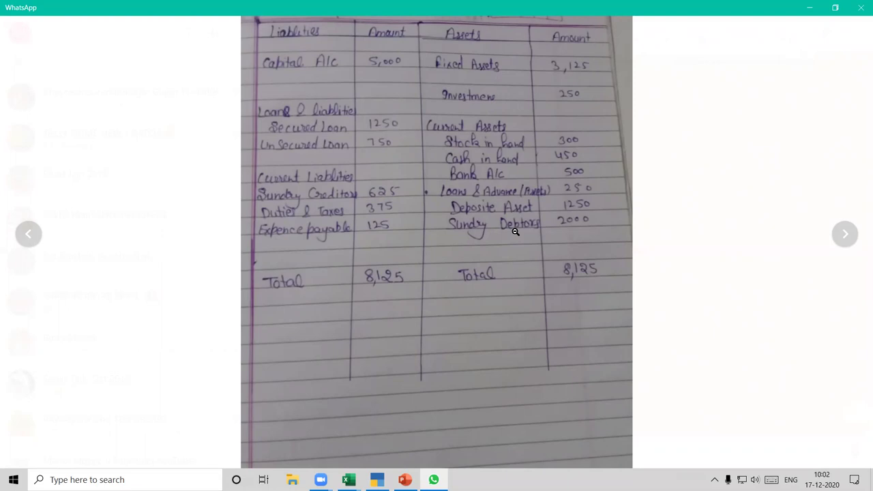
scroll(513, 220, up, 1)
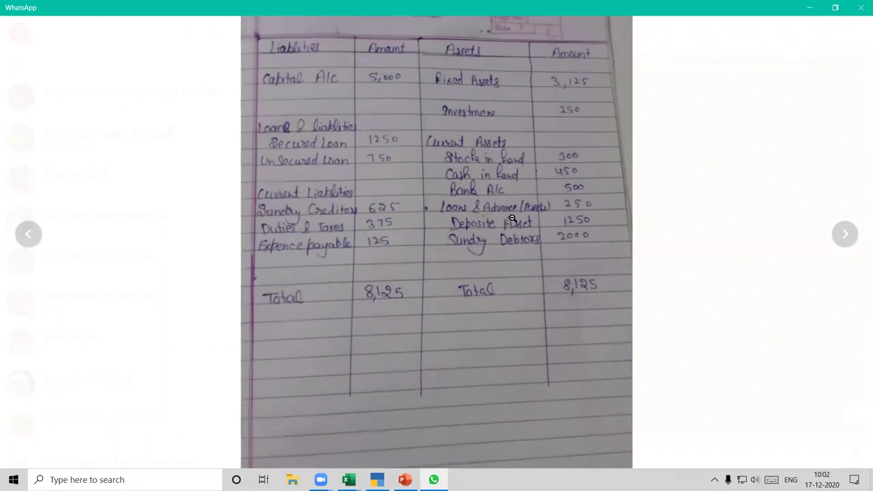
scroll(336, 240, down, 2)
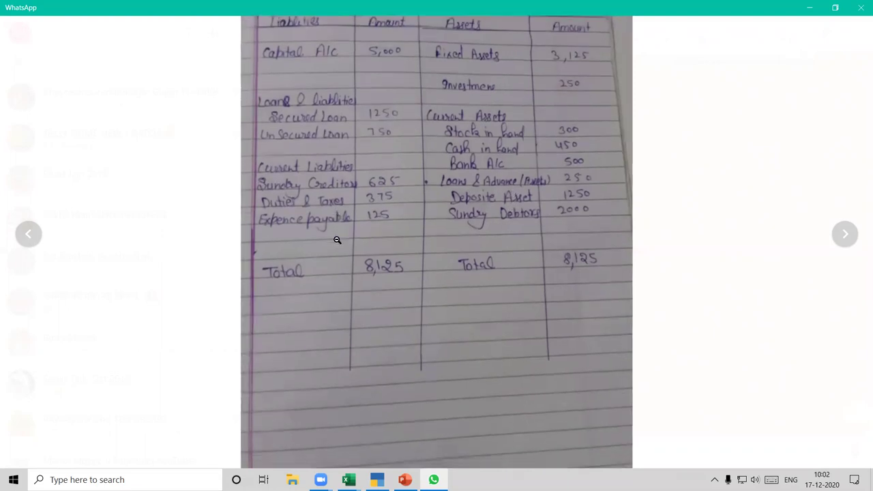
scroll(511, 233, up, 2)
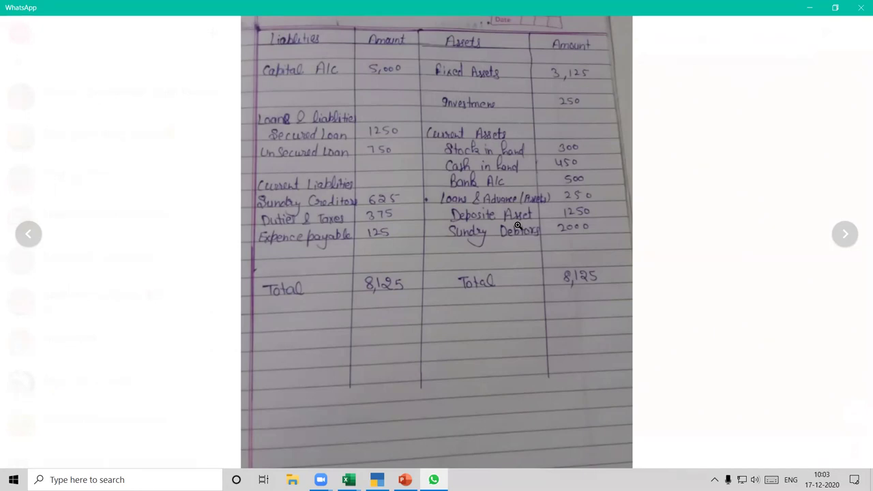
click(594, 205)
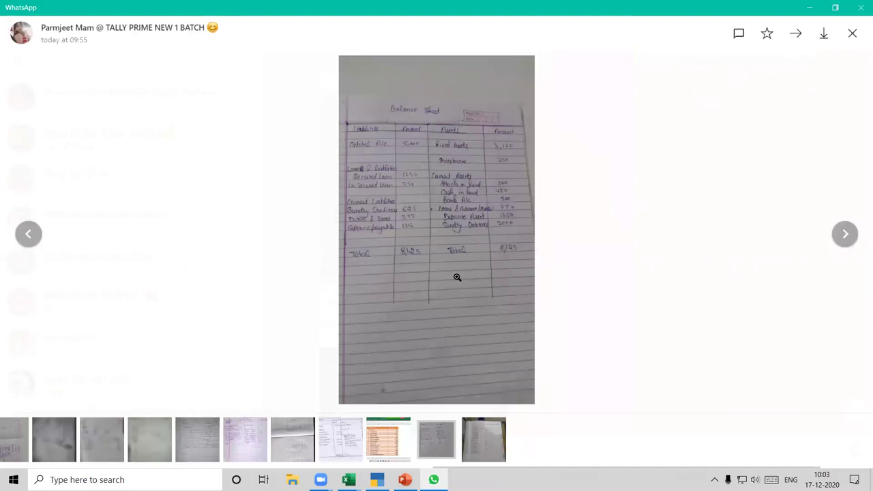
key(Escape)
- Switch to the small test workbook in Excel and duplicate the B & S Structure 1 sheet, placing the copy before B & S Tests
mouse_move(348, 479)
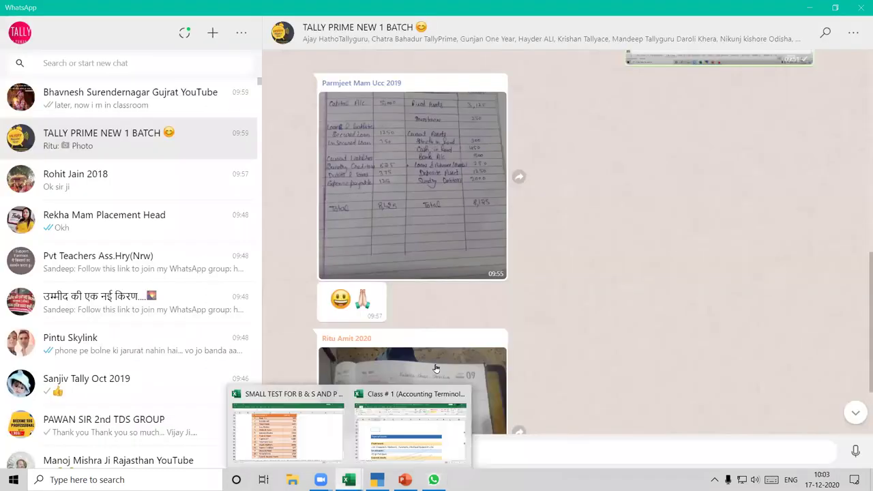
click(314, 434)
click(147, 448)
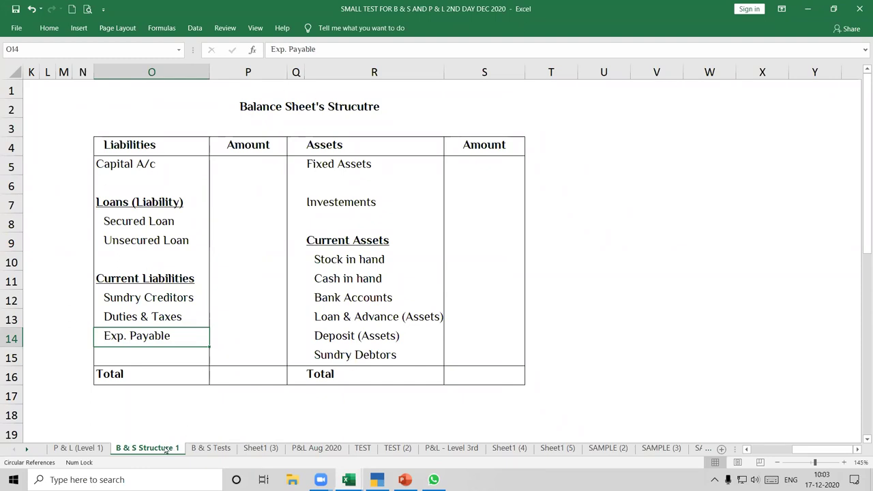
ctrl+drag(162, 454, 225, 452)
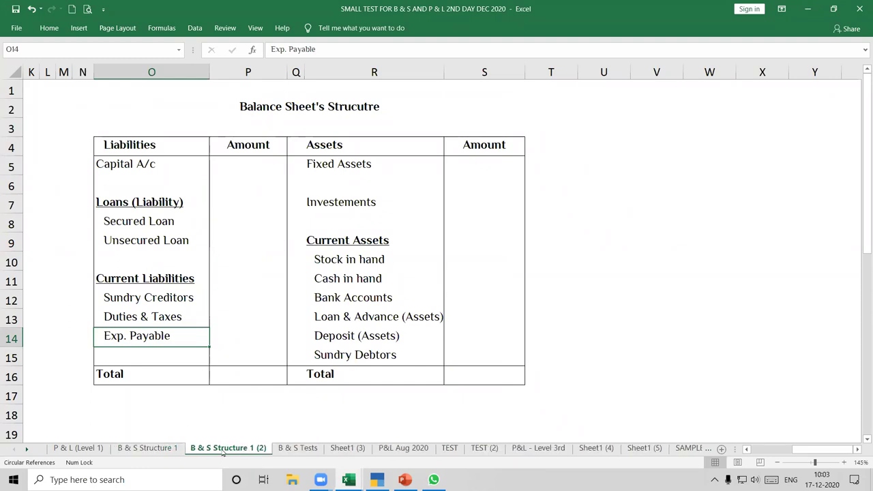
- Insert a blank column before the liabilities Amount column and narrow it to a width of 12.44
click(266, 199)
right_click(266, 76)
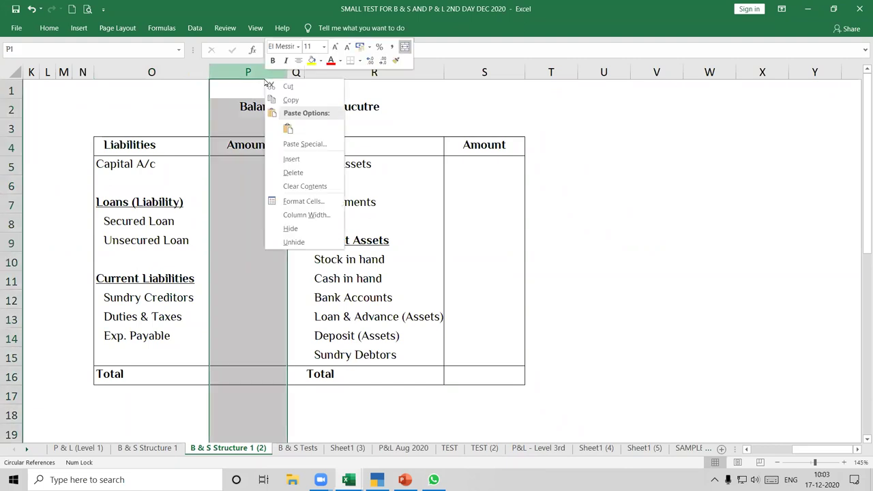
click(291, 158)
click(263, 220)
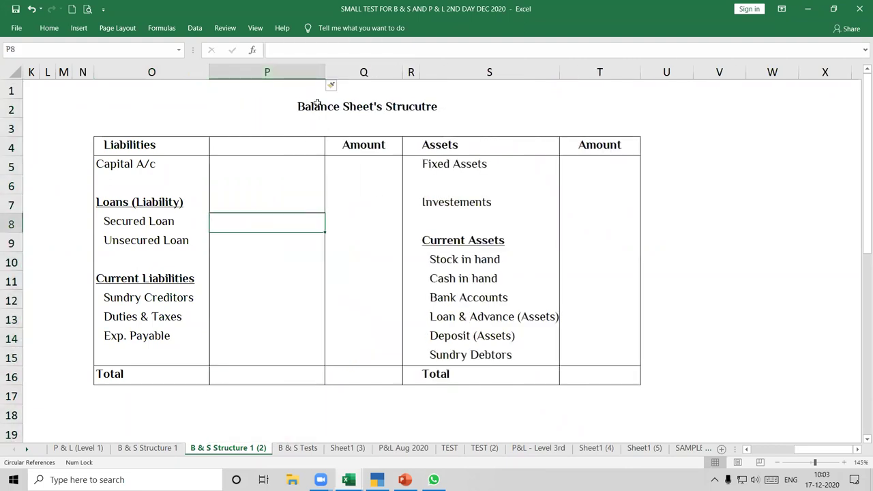
drag(325, 71, 288, 71)
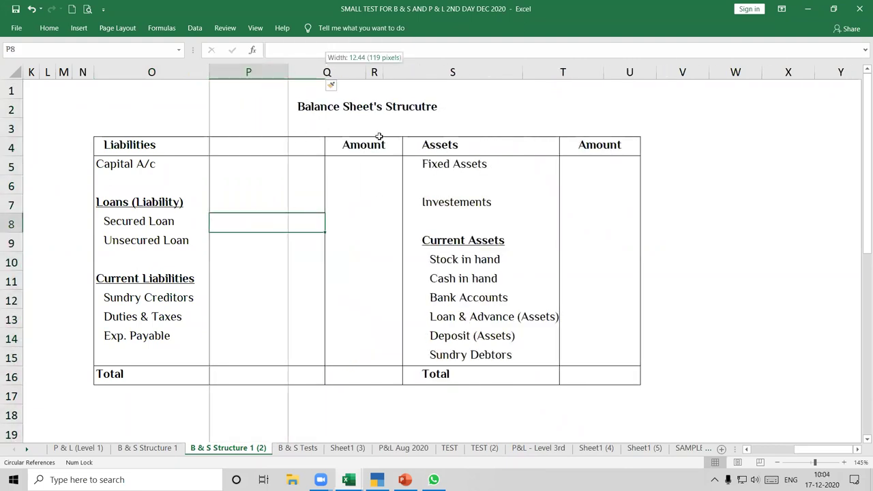
- Insert a blank column before the assets Amount column, narrow it to about the Amount column's width, and slightly widen the Liabilities column
click(581, 73)
right_click(581, 72)
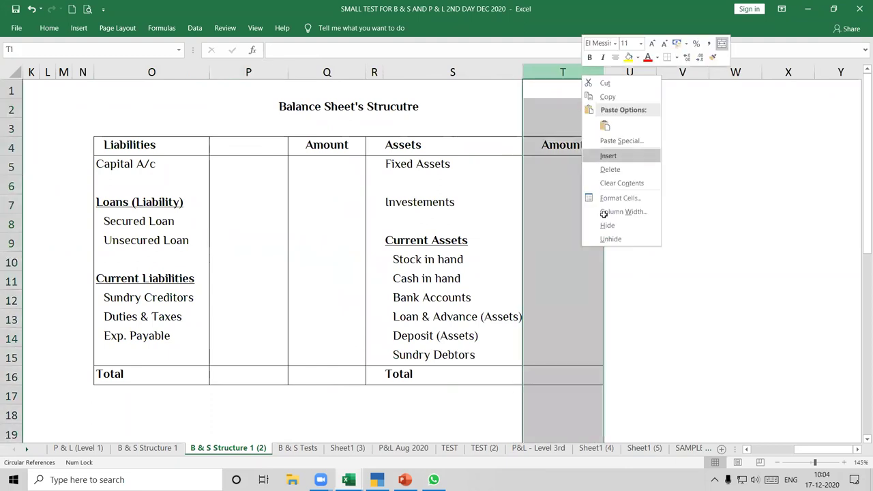
click(605, 157)
drag(662, 72, 607, 77)
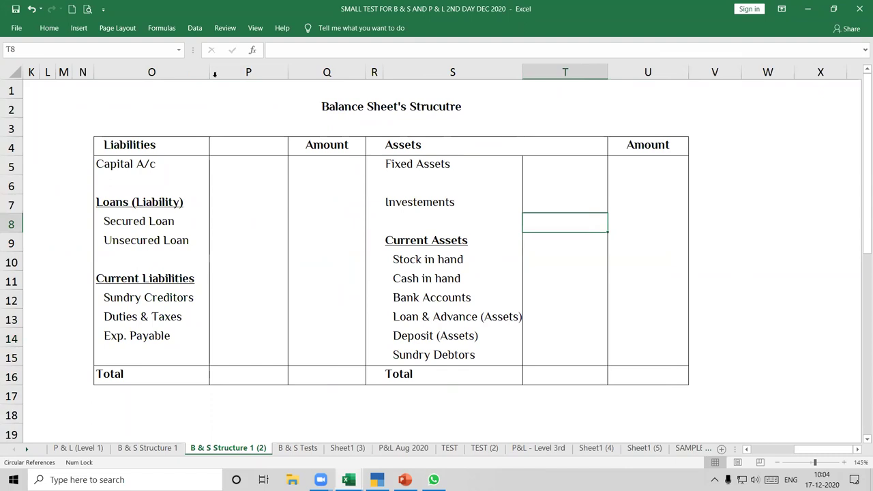
drag(210, 75, 212, 72)
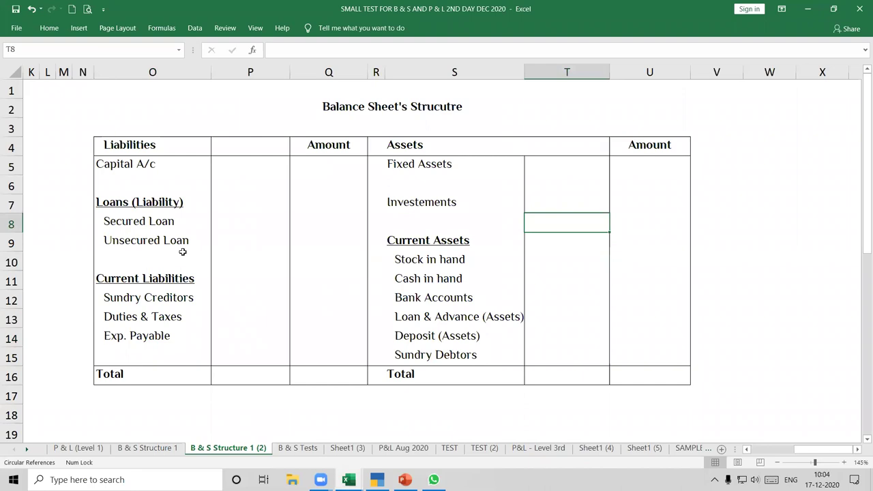
- Examine the Secured and Unsecured Loan rows and compare the blank inner column with the Amount column on the liabilities side
click(126, 222)
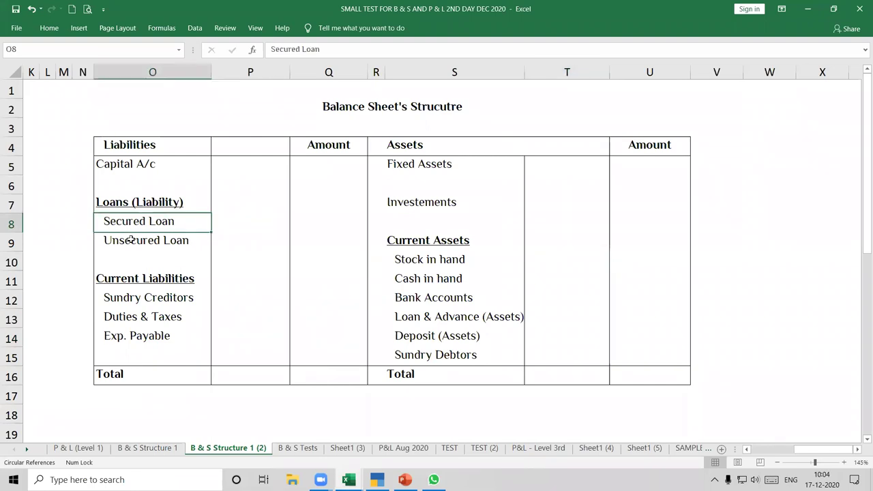
click(132, 238)
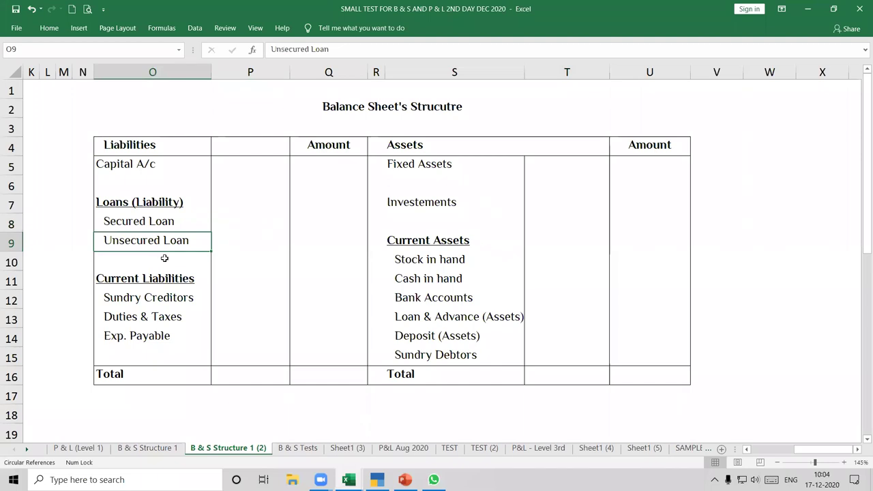
click(232, 225)
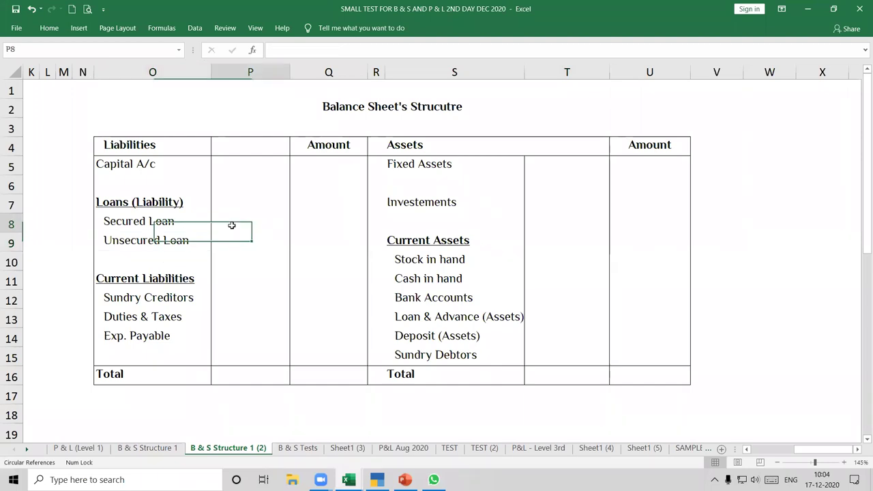
drag(231, 225, 235, 240)
drag(255, 146, 264, 362)
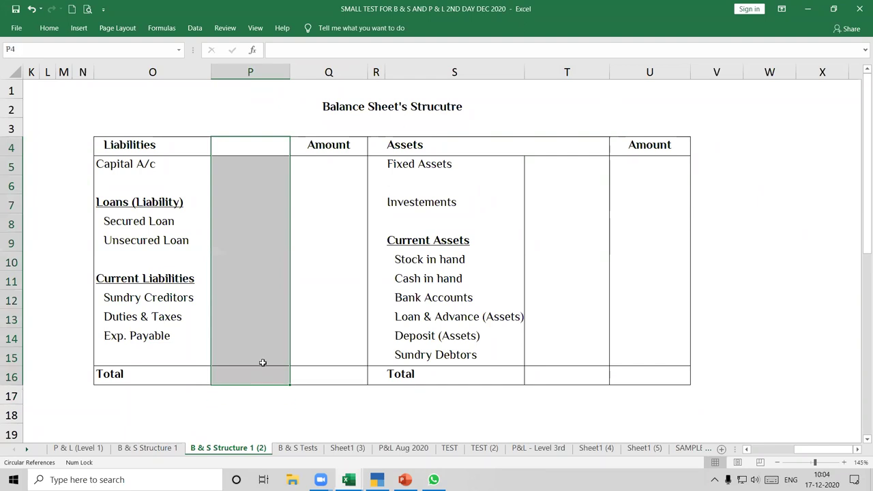
click(259, 146)
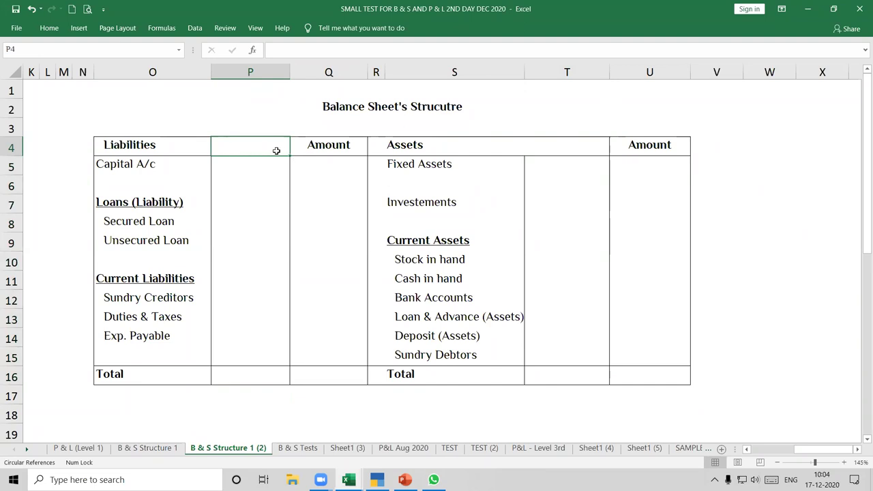
click(341, 147)
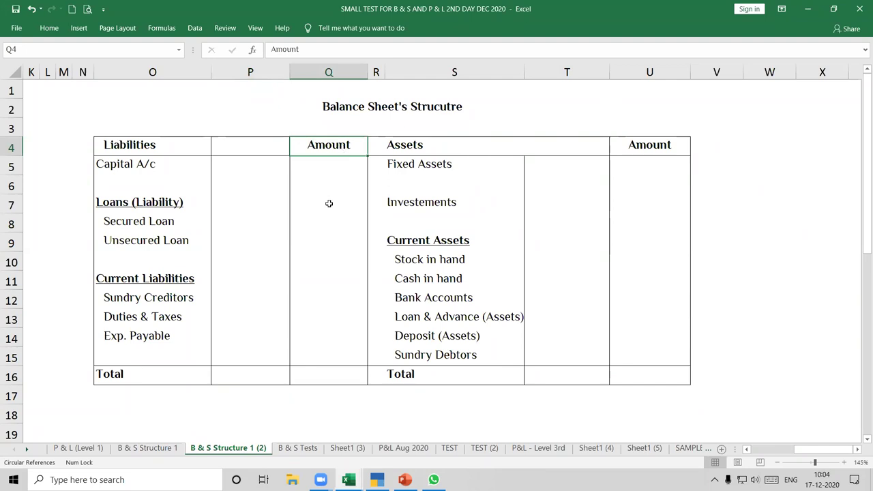
drag(263, 166, 252, 378)
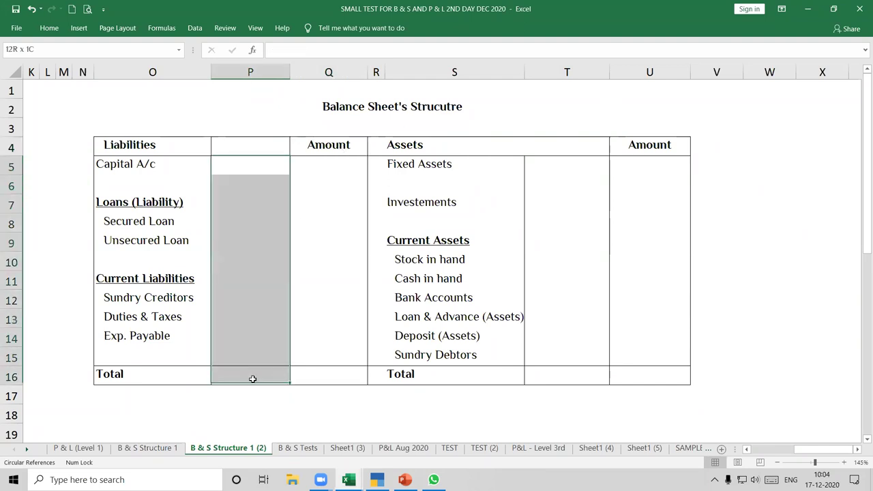
drag(323, 185, 313, 362)
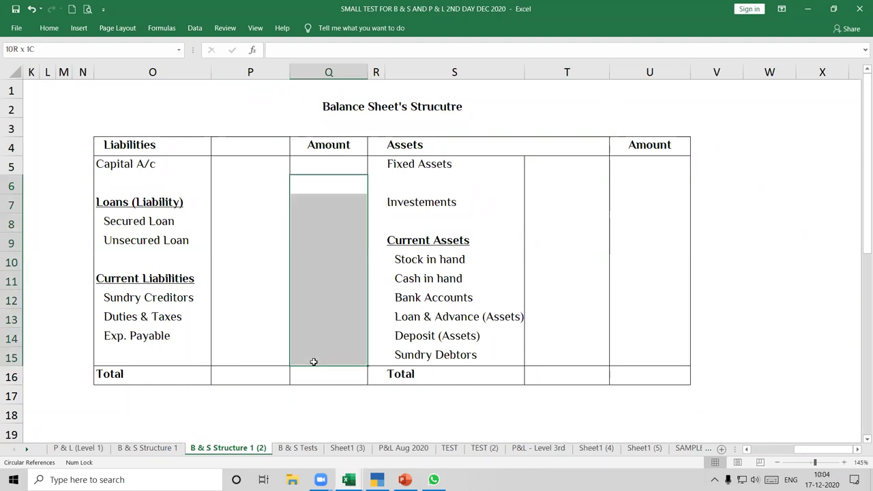
- Enter 10000 as the Capital A/c amount in Q5
click(141, 171)
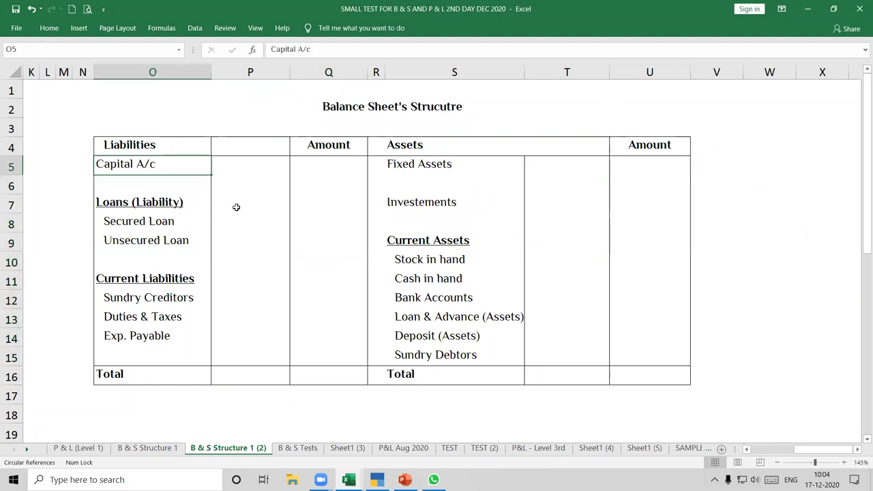
click(315, 169)
text(10000)
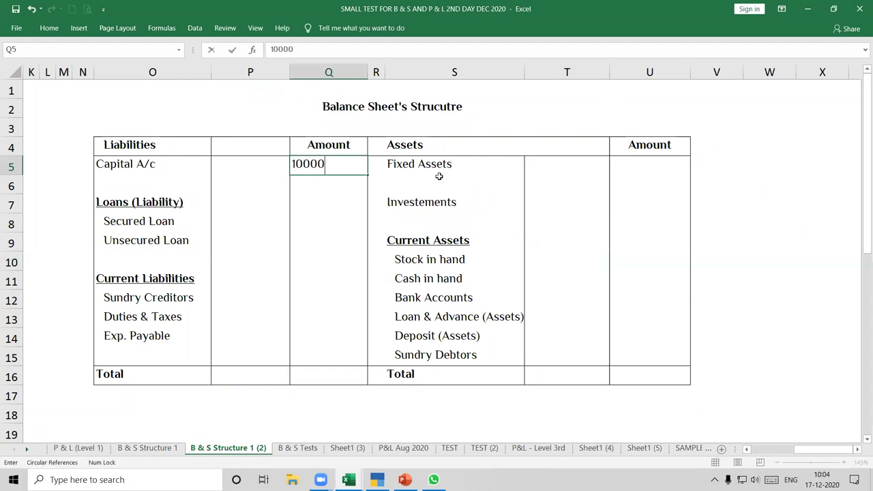
key(Return)
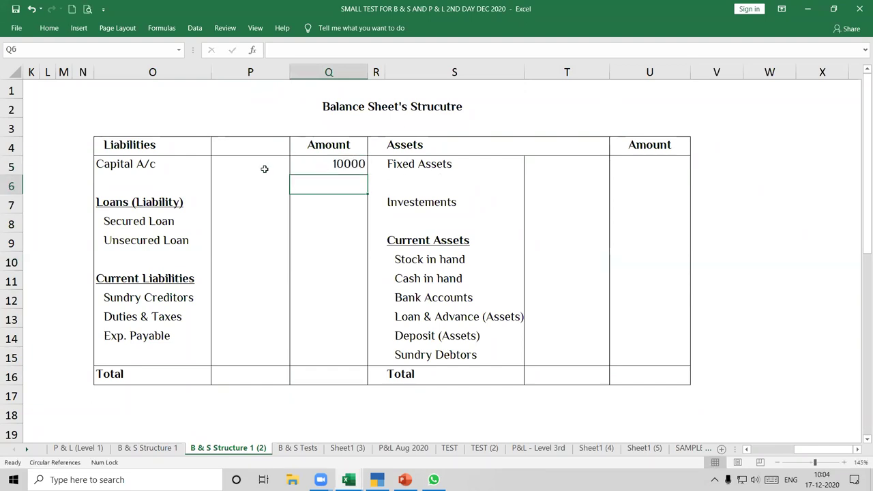
- Apply the comma number style to the inner and Amount columns of both sides, P5:Q16 and T5:U16
drag(265, 168, 350, 372)
ctrl+click(575, 168)
drag(677, 191, 662, 370)
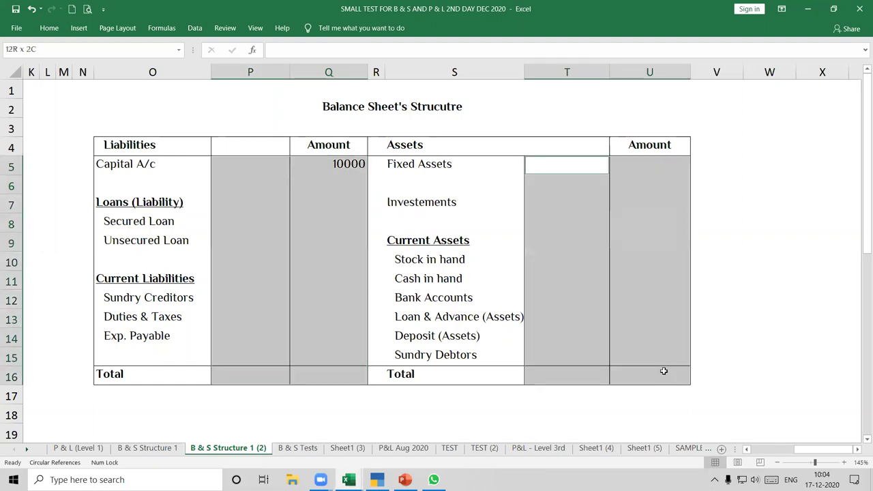
click(49, 27)
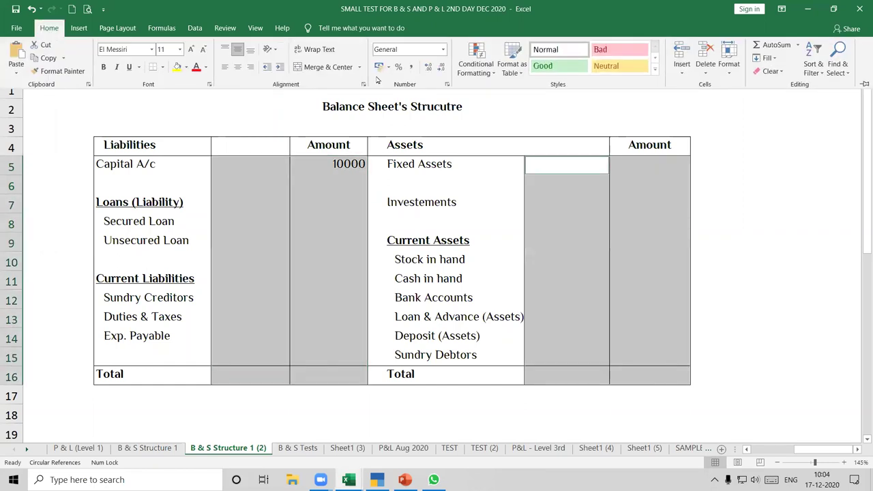
click(410, 67)
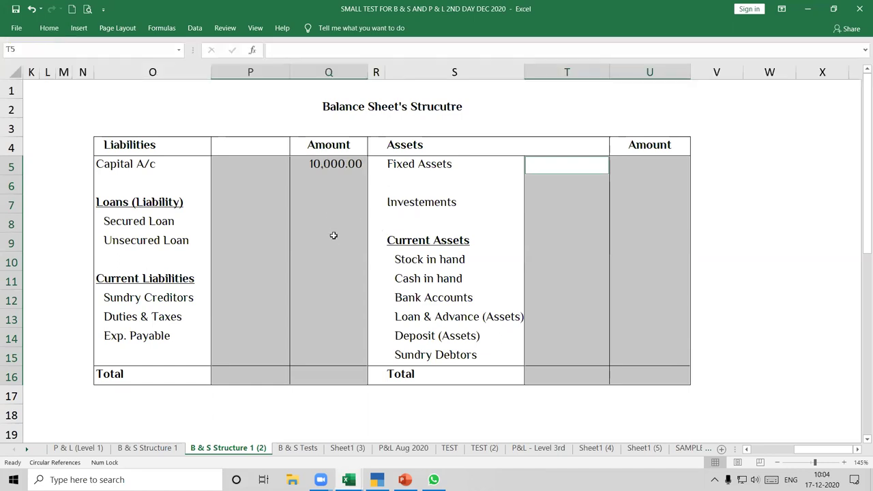
click(333, 228)
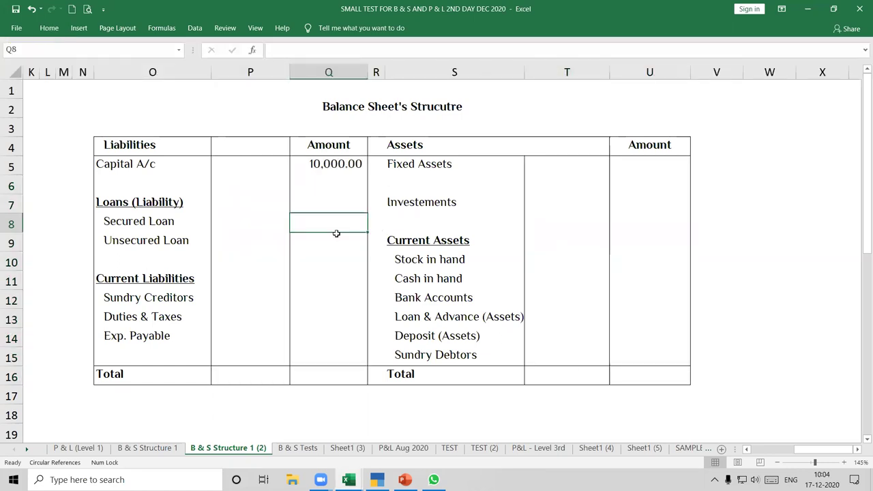
- Enter 5000 each for Secured Loan and Unsecured Loan in the inner column, P8 and P9
click(235, 221)
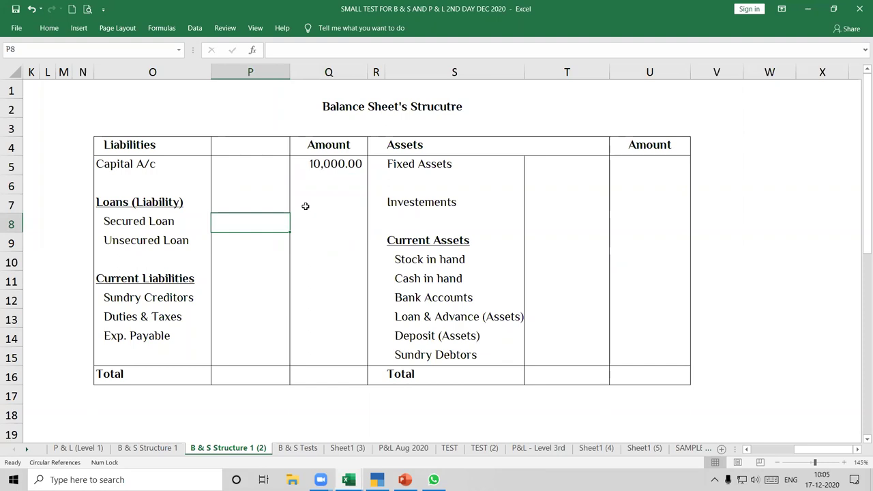
text(5000)
key(Return)
text(5,000)
key(Return)
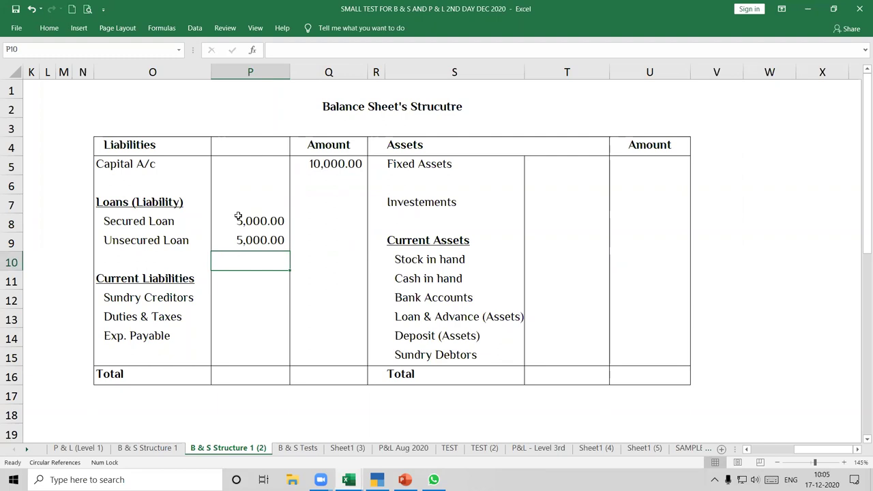
- Underline the Unsecured Loan amount in P9 to close off the loan figures
click(331, 263)
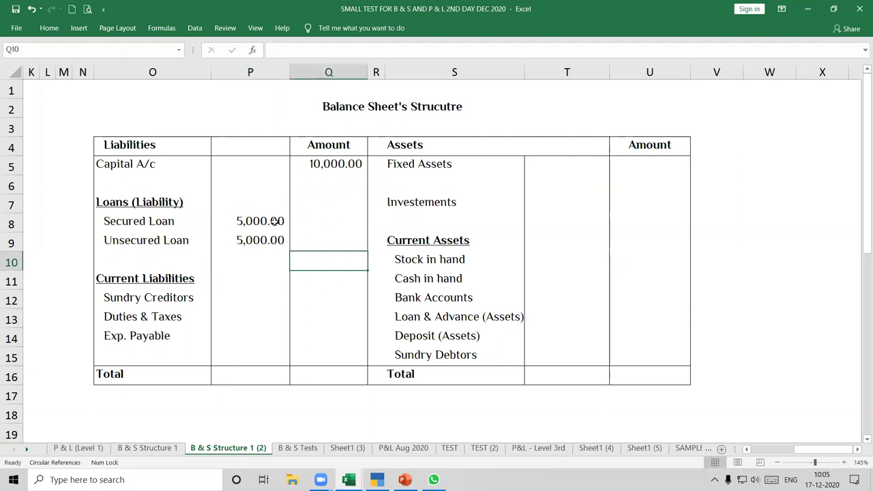
drag(277, 221, 275, 243)
click(336, 208)
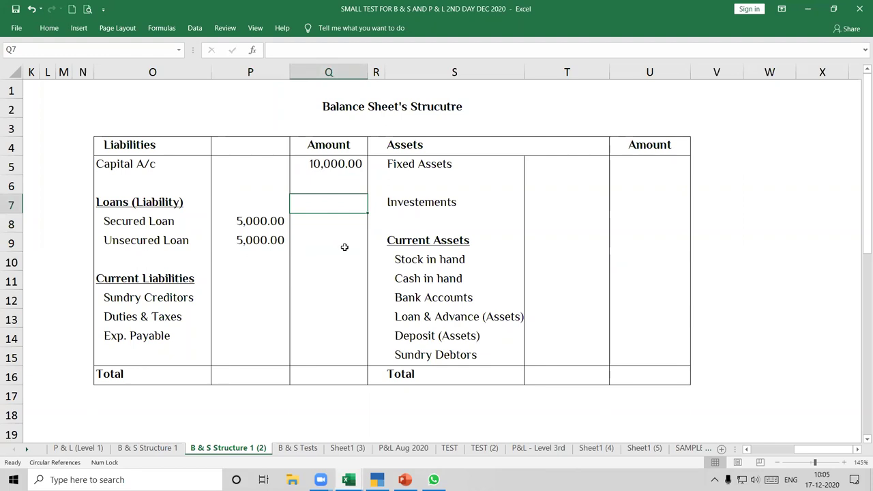
click(250, 240)
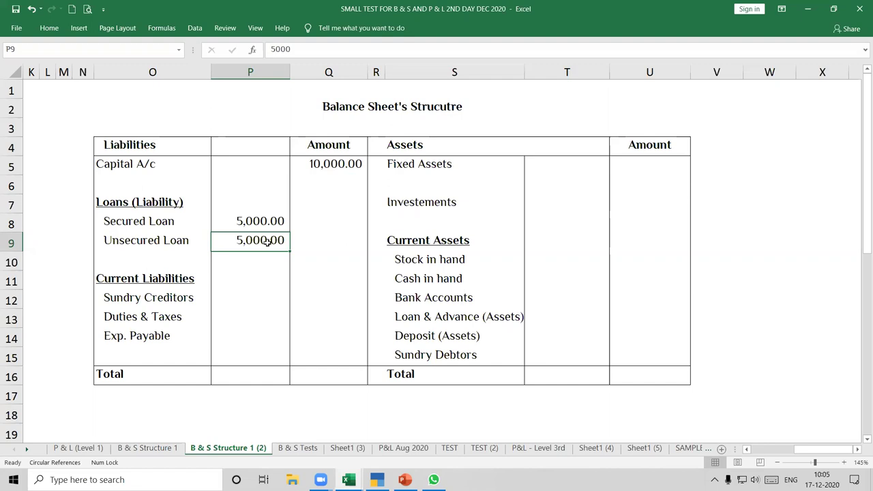
key(ctrl+u)
click(267, 301)
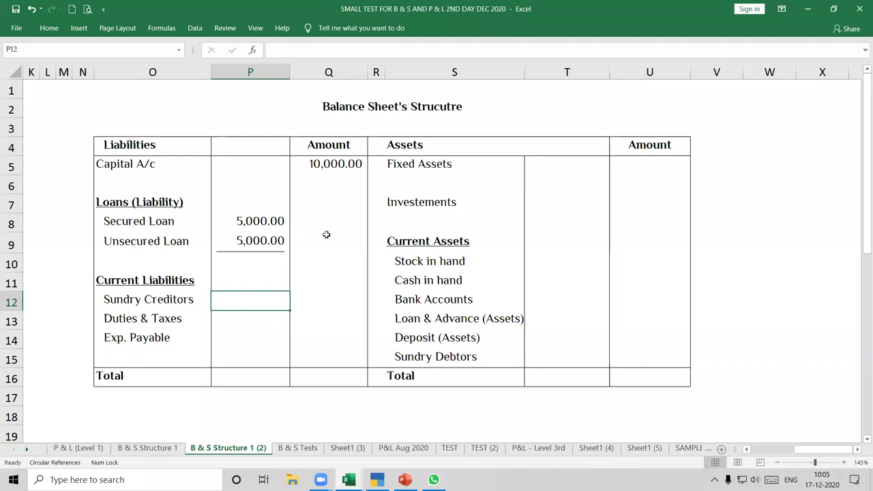
- Total the two loans in the Amount column beside Loans (Liability) with the formula =P8+P9 in Q7
click(343, 202)
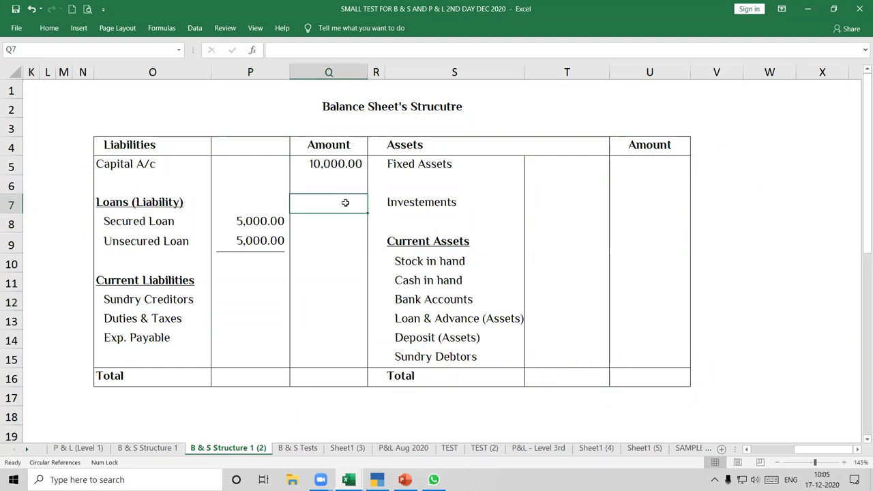
text(=)
key(Left)
key(Down)
text(+)
key(Down)
key(Down)
key(Left)
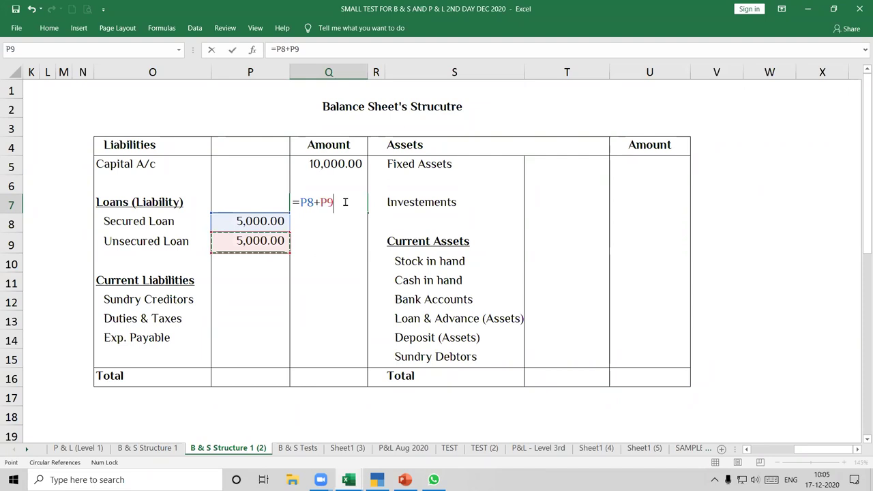
key(Return)
- Enter 5000 each for Sundry Creditors, Duties & Taxes and Exp. Payable in P12:P14, and underline the last amount
key(Down)
key(Down)
key(Down)
key(Down)
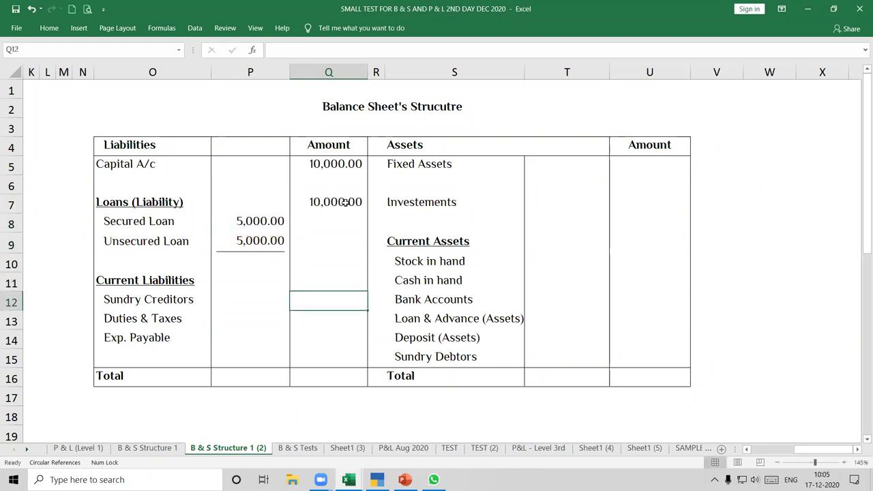
key(Left)
key(Left)
key(Right)
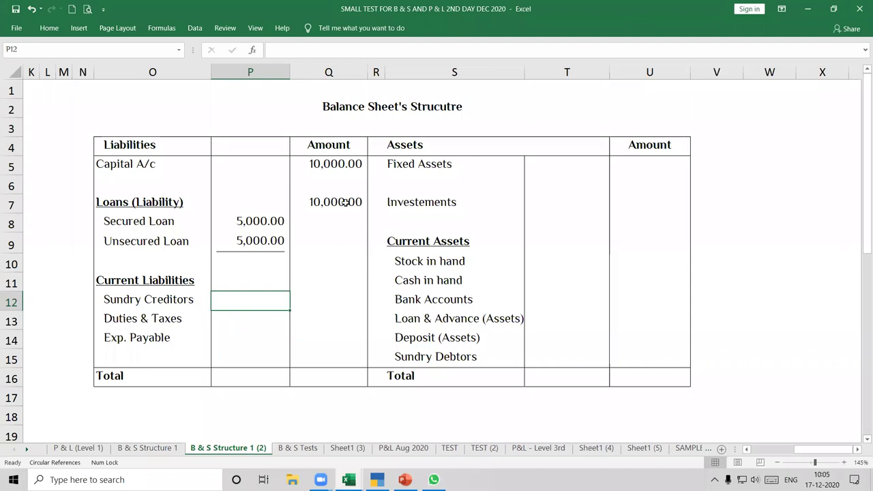
text(5000)
key(Return)
text(5000)
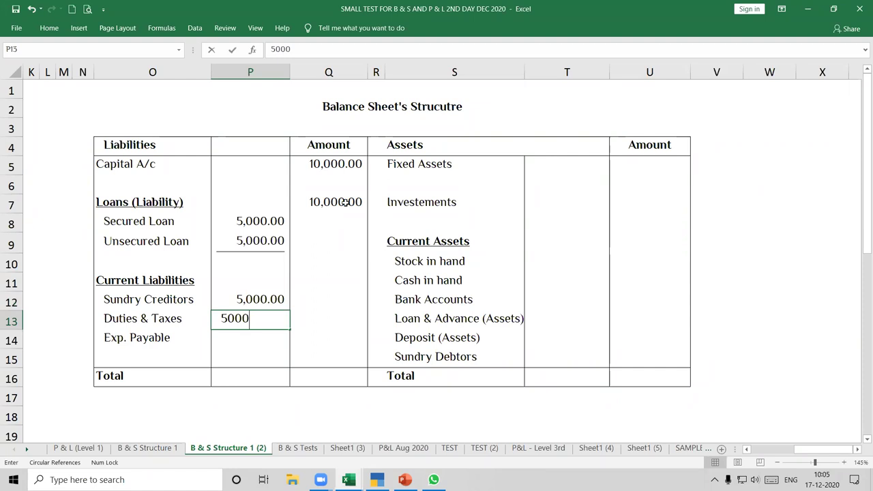
key(Return)
text(5000)
key(Return)
key(Up)
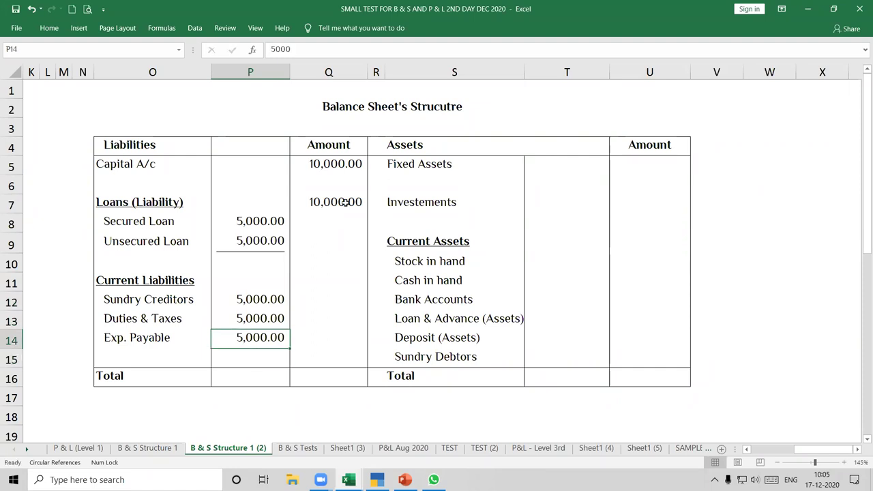
key(ctrl+u)
- Total the three current liabilities in Q11 by adding P12, P13 and P14, and go to the liabilities Total cell Q16
key(Up)
key(Up)
key(Up)
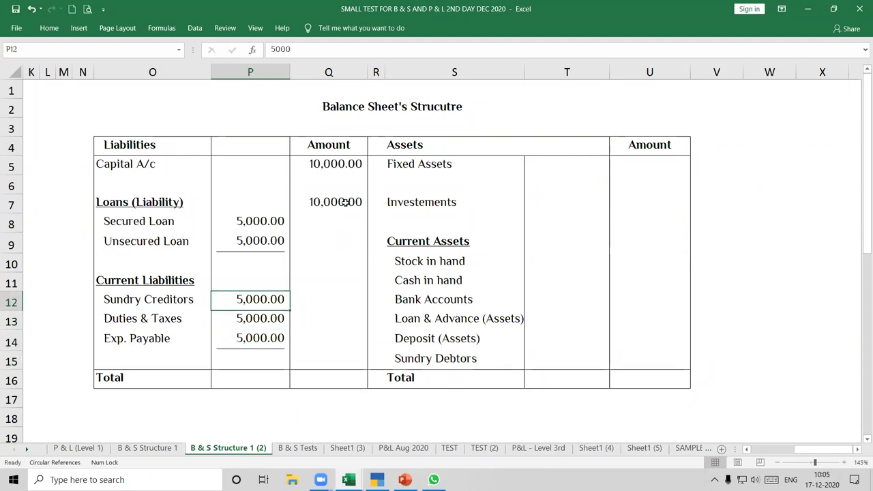
key(Right)
text(=)
key(Left)
key(Down)
text(+)
key(Down)
key(Down)
key(Left)
text(+)
key(Down)
key(Down)
key(Down)
key(Down)
key(Left)
key(Up)
key(Return)
key(Down)
key(Down)
key(Down)
key(Down)
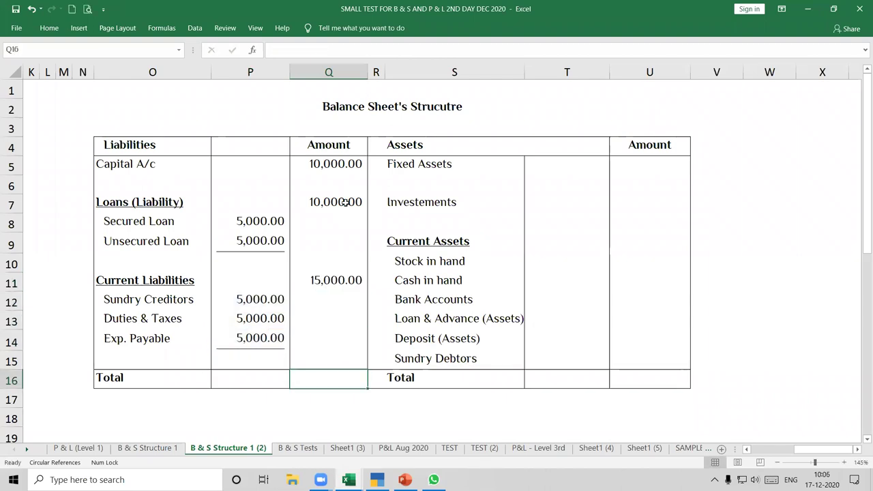
- Total the liabilities Amount column in Q16 with a SUM formula covering Capital A/c through Current Liabilities
text(=sum()
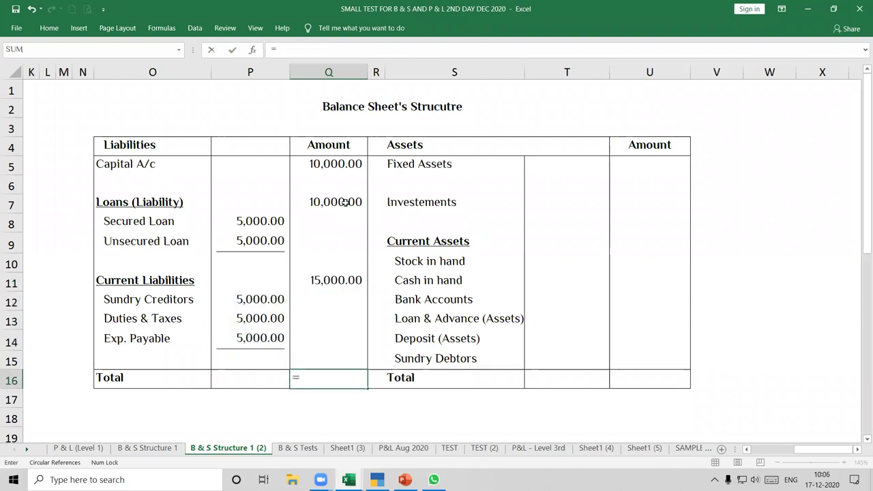
key(Up)
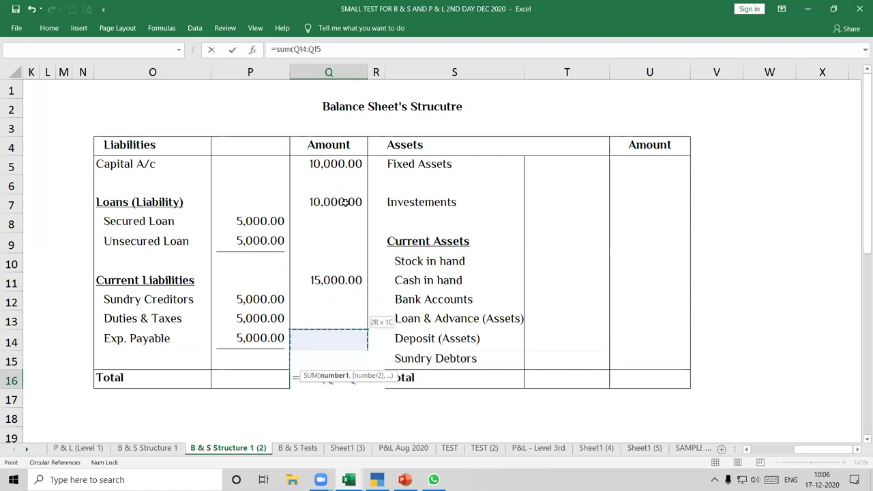
key(shift+Up)
key(shift+Up)
key(shift+Up)
key(shift+Up)
key(shift+Up)
key(shift+Up)
key(shift+Up)
key(shift+Up)
key(Return)
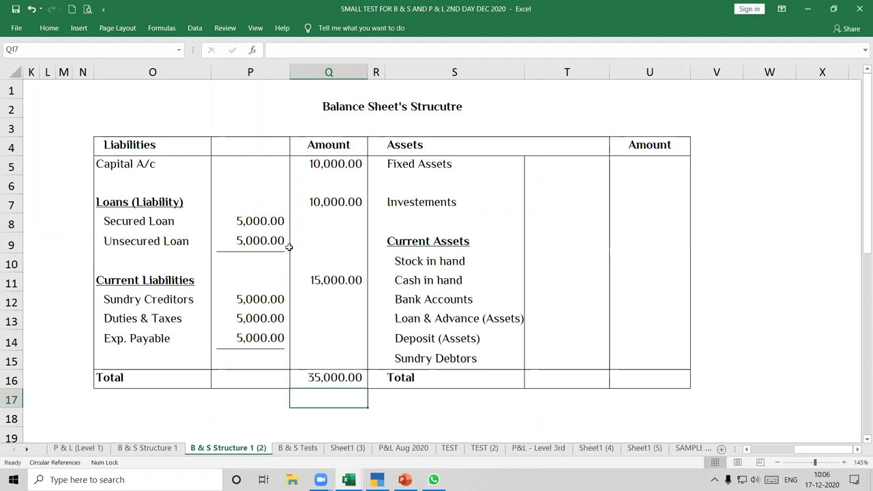
- Apply an outside border to the blank header cell T4 between Assets and Amount
click(431, 161)
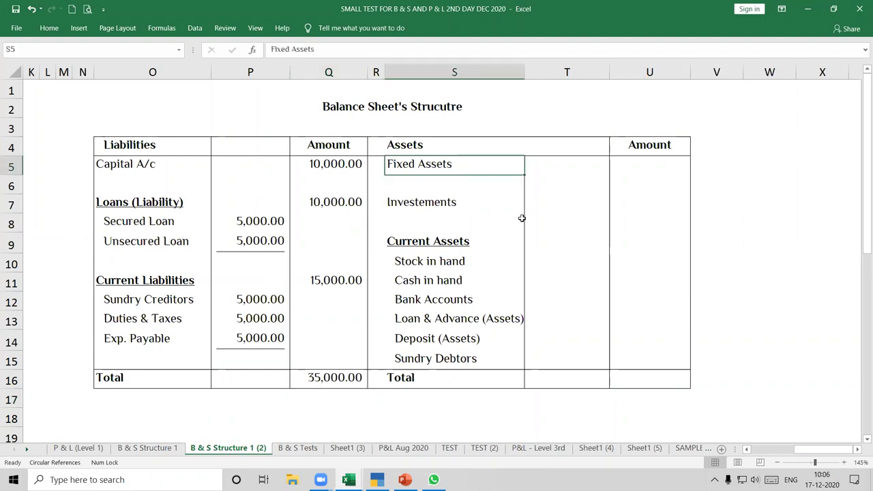
click(565, 218)
click(560, 148)
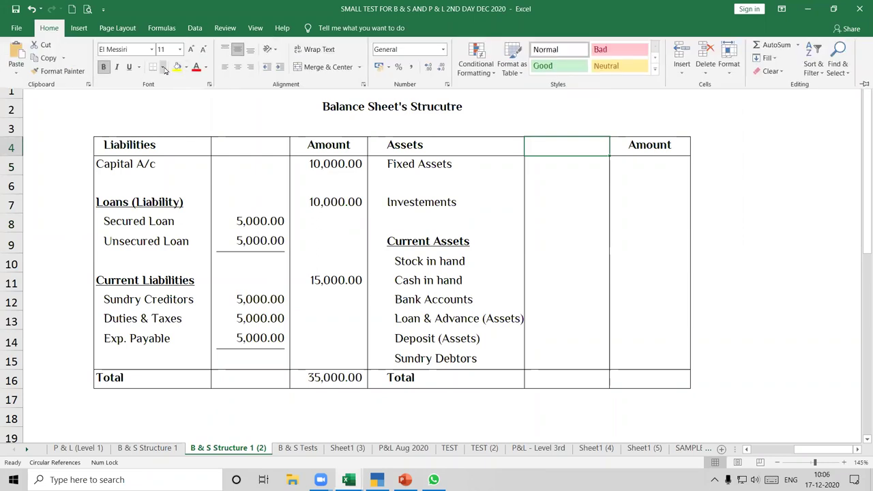
click(162, 67)
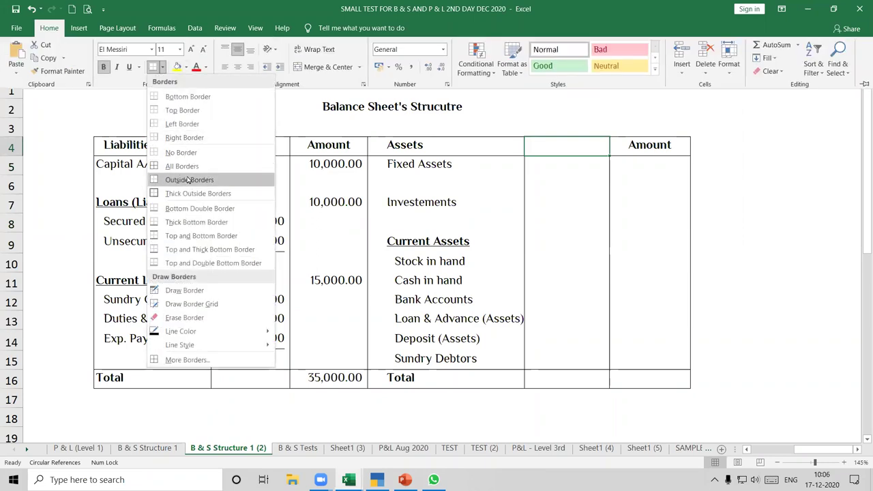
click(542, 218)
key(ctrl+F1)
- Enter 10000 for Fixed Assets in U5 and 20000 for Investments in U7
click(643, 171)
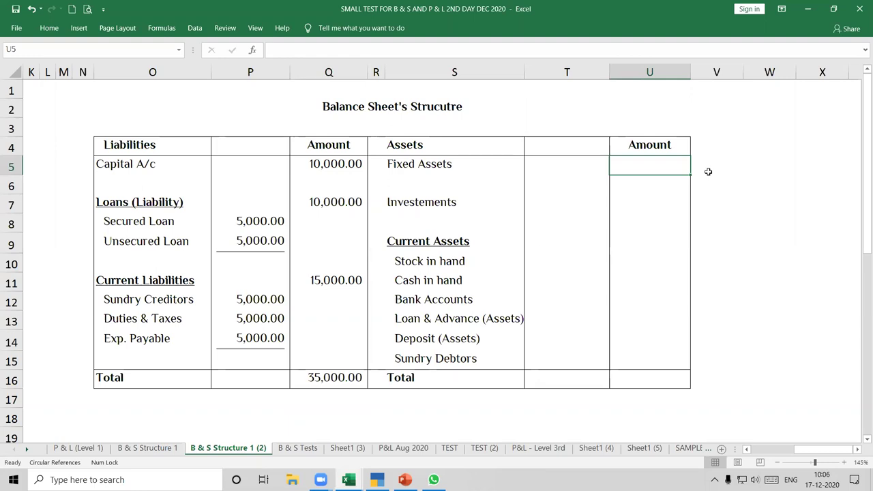
text(10000)
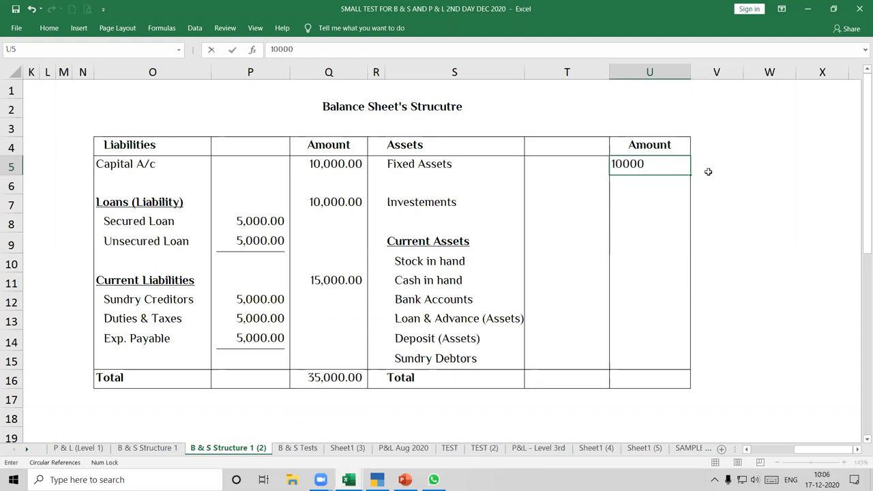
key(Return)
key(Return)
text(20000)
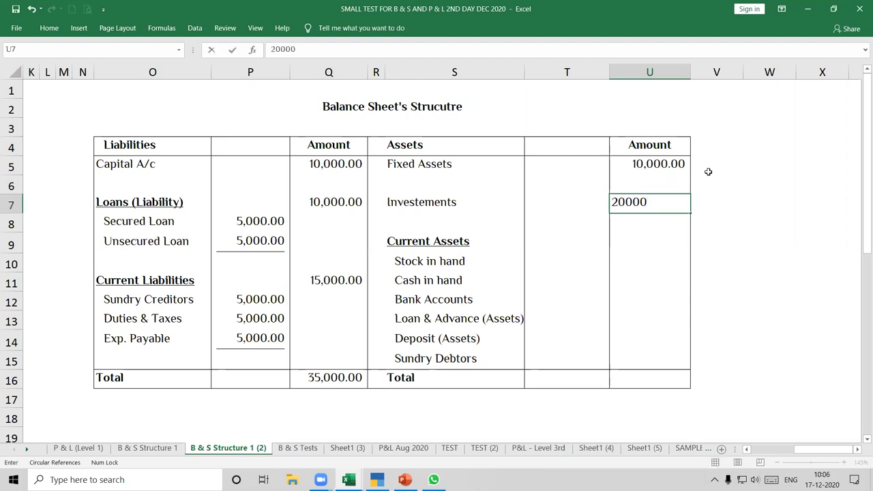
key(Return)
key(Return)
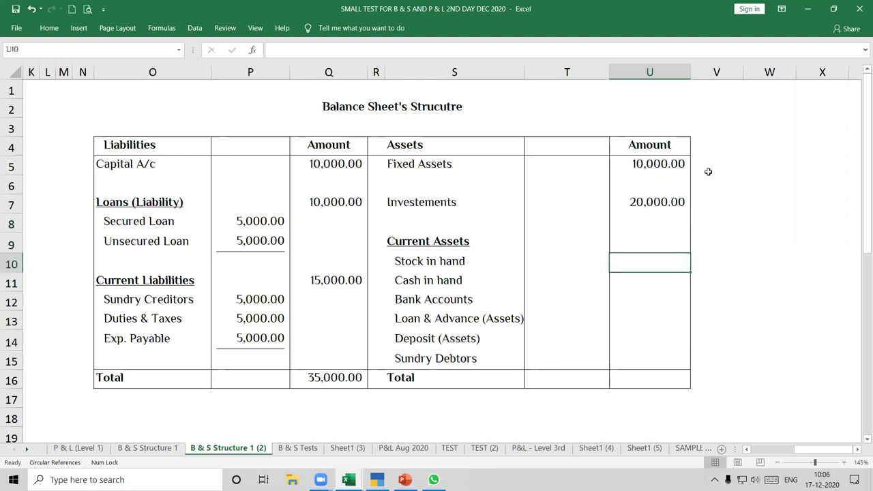
- Widen the asset names column S slightly and change the Investments amount in U7 to 2000
key(Left)
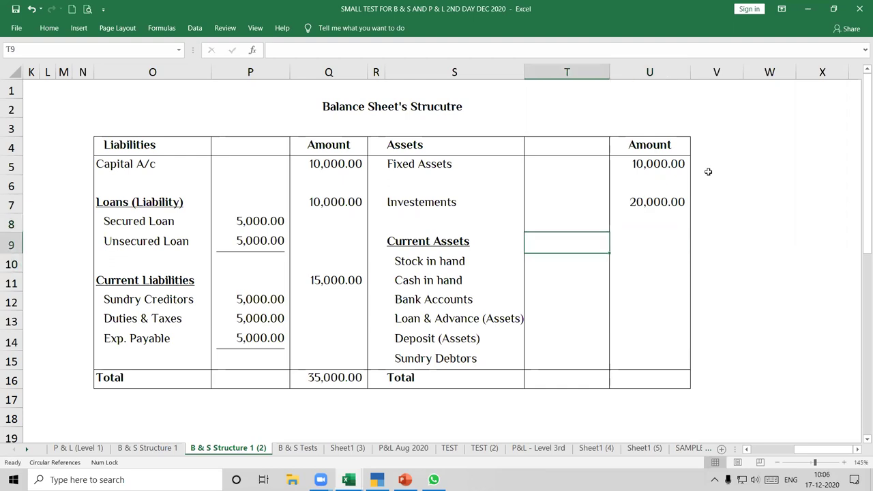
key(Down)
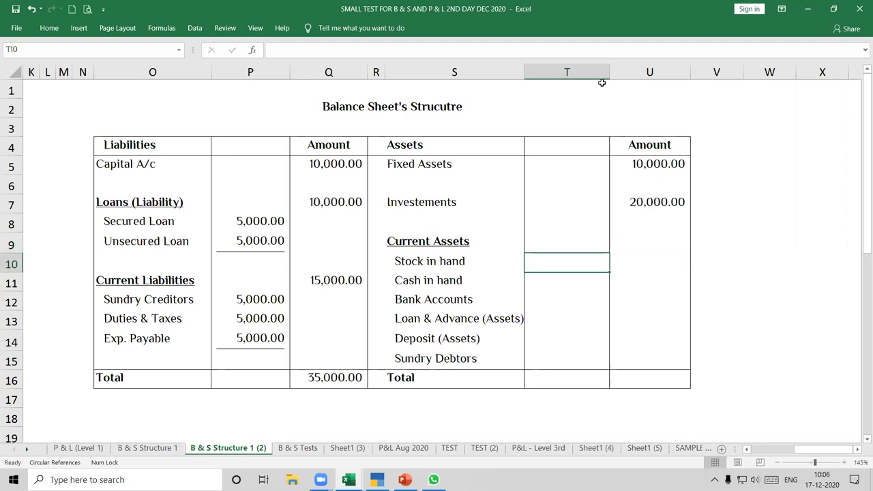
drag(527, 74, 529, 73)
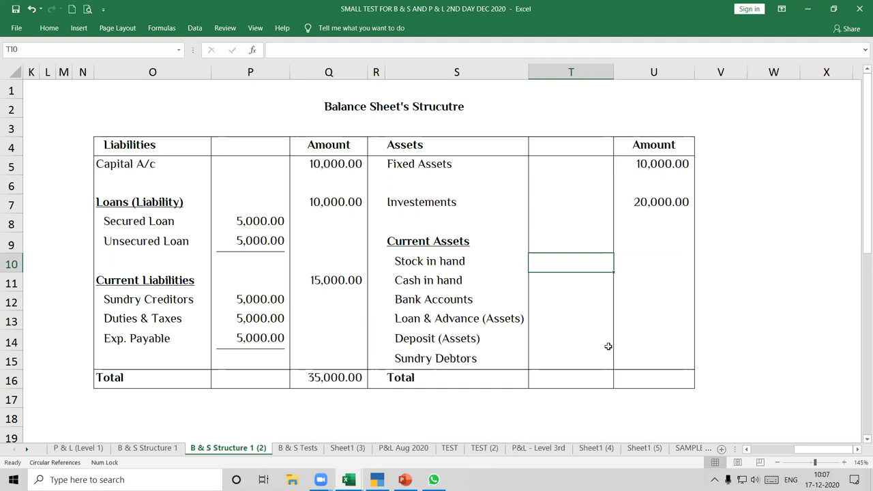
click(660, 203)
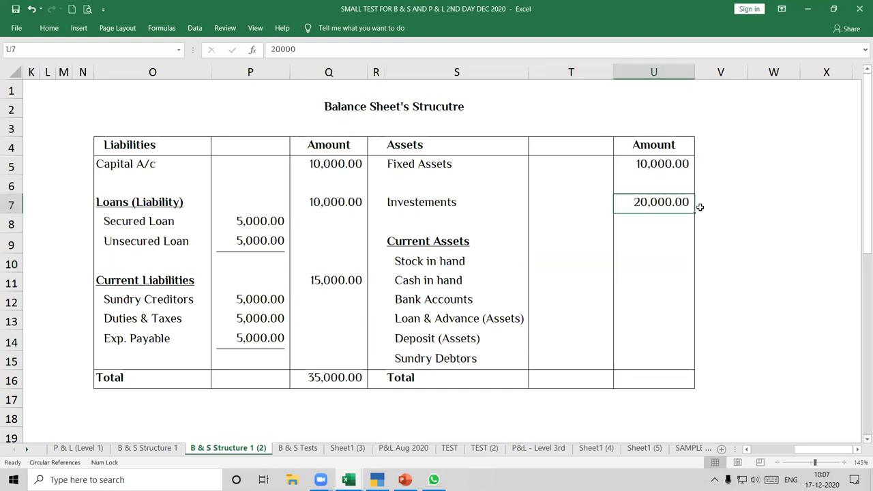
text(2000)
key(Return)
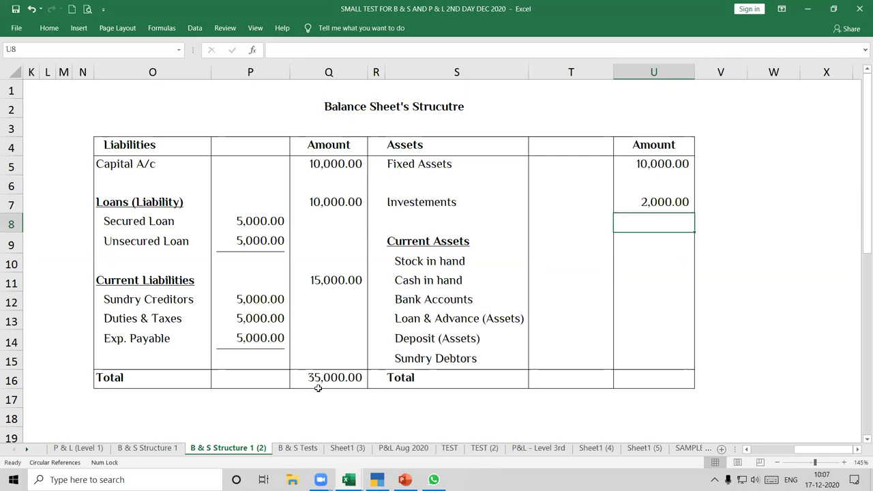
- Enter 5000 for Stock in hand, 3000 for Cash in hand and 2000 for Bank Accounts in T10:T12
click(599, 264)
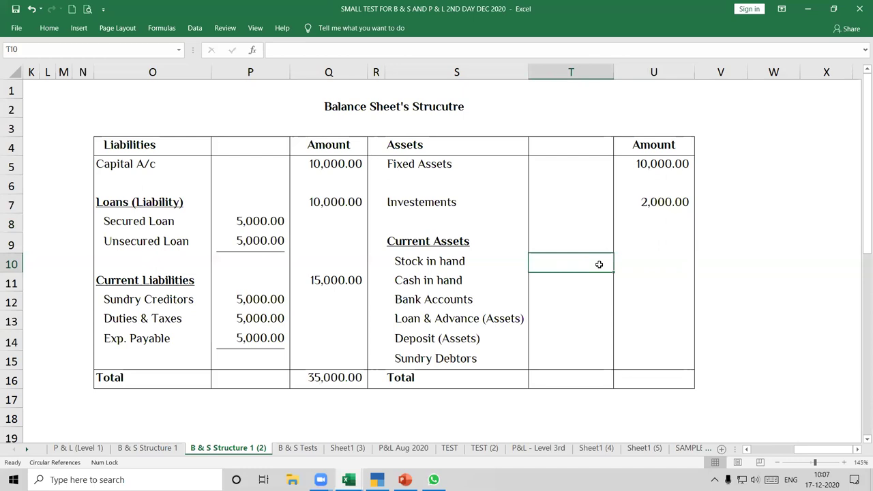
text(5000)
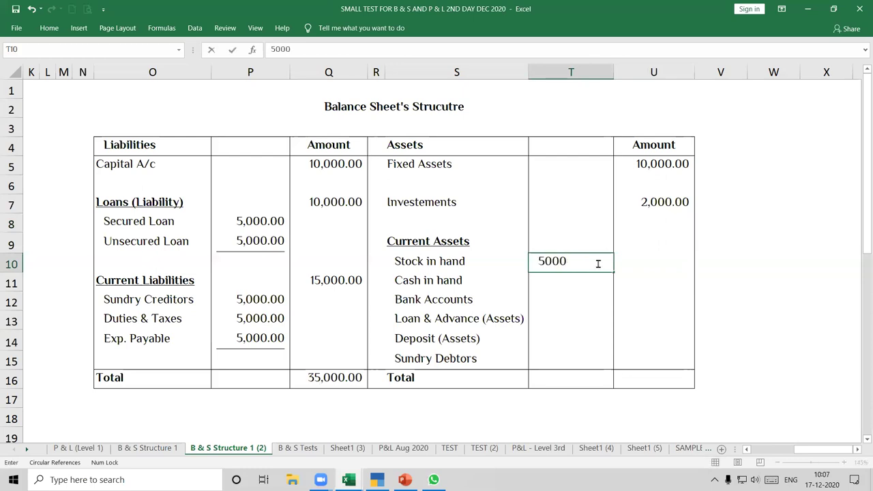
key(Return)
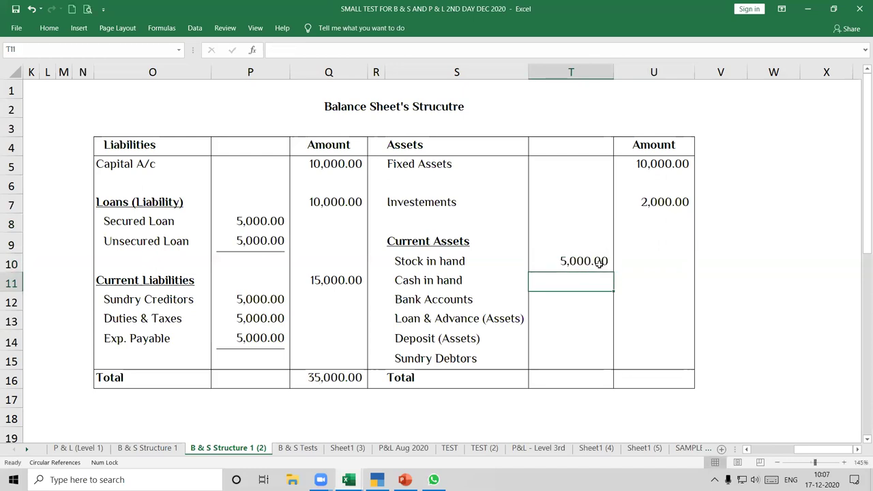
text(3000)
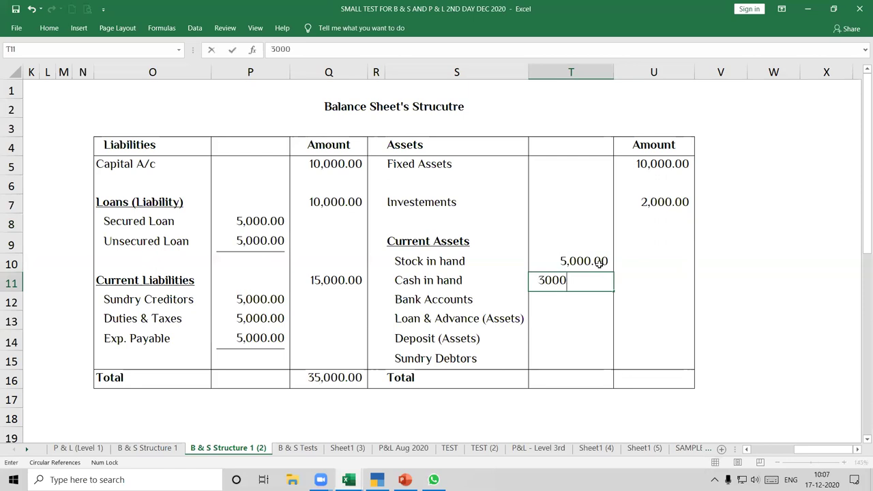
key(Return)
text(2000)
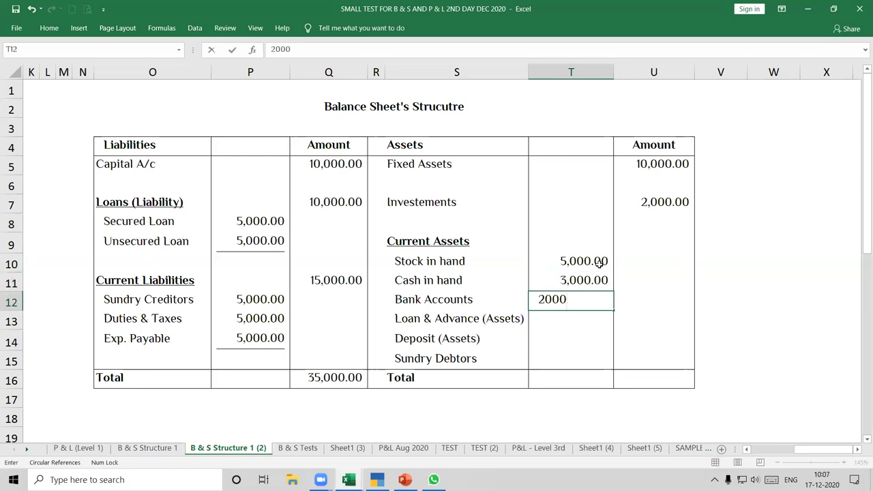
key(Return)
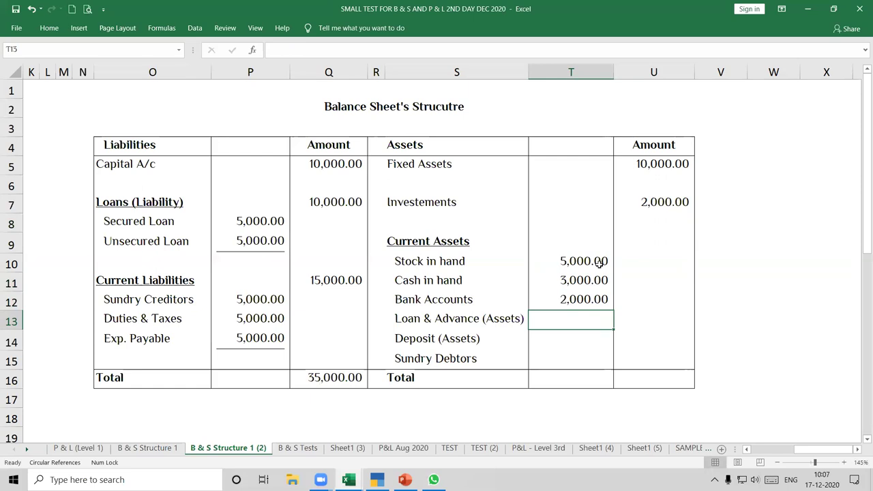
- Enter 3000 for Loan & Advance (Assets), 5000 for Deposit (Assets) and 5000 for Sundry Debtors in T13:T15
text(3000)
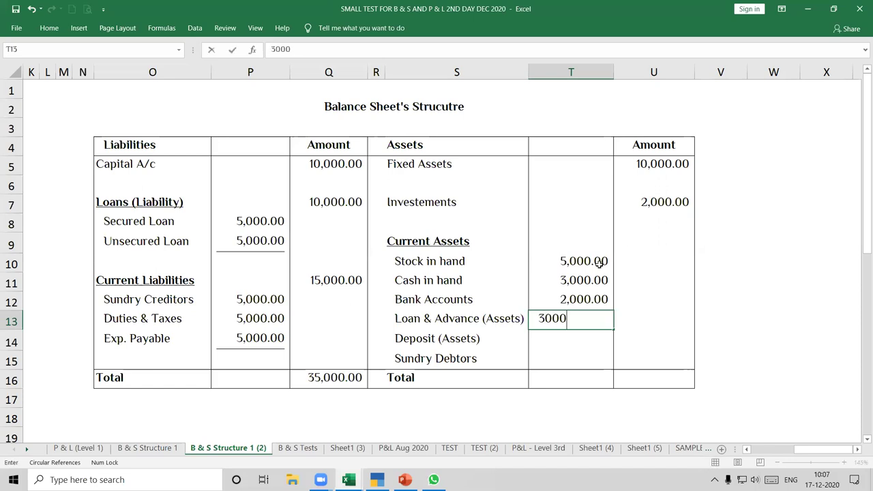
key(Return)
text(5,000)
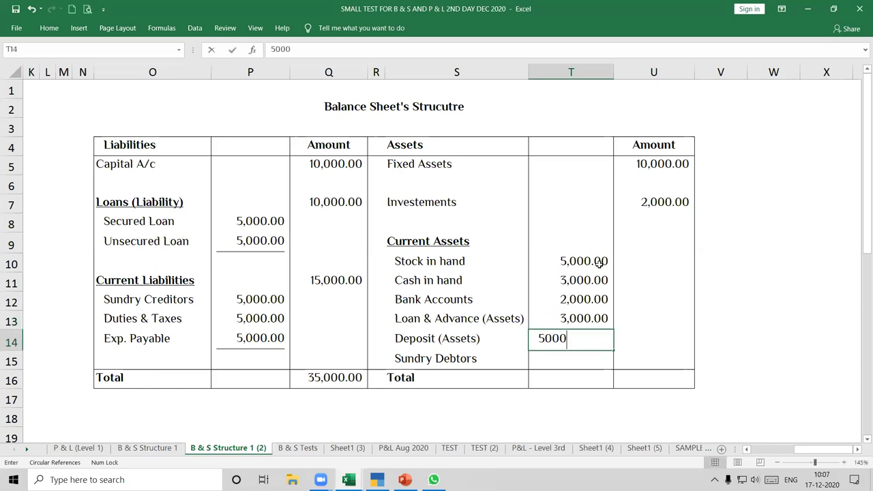
key(Return)
text(5,000)
key(Return)
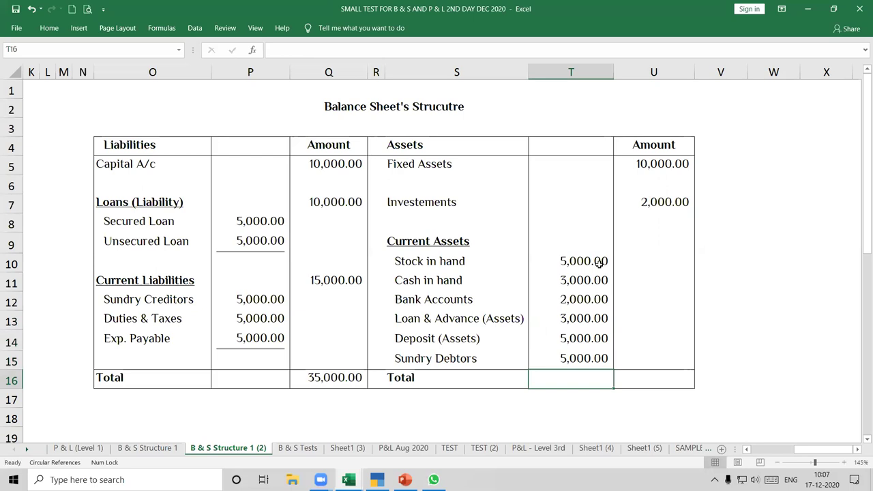
- Insert a blank row above the Total row, below Sundry Debtors
click(592, 420)
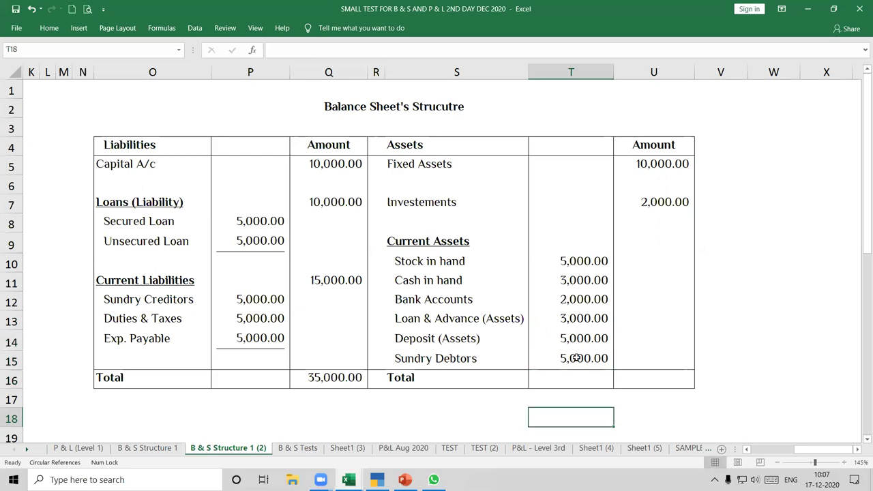
click(603, 363)
click(448, 378)
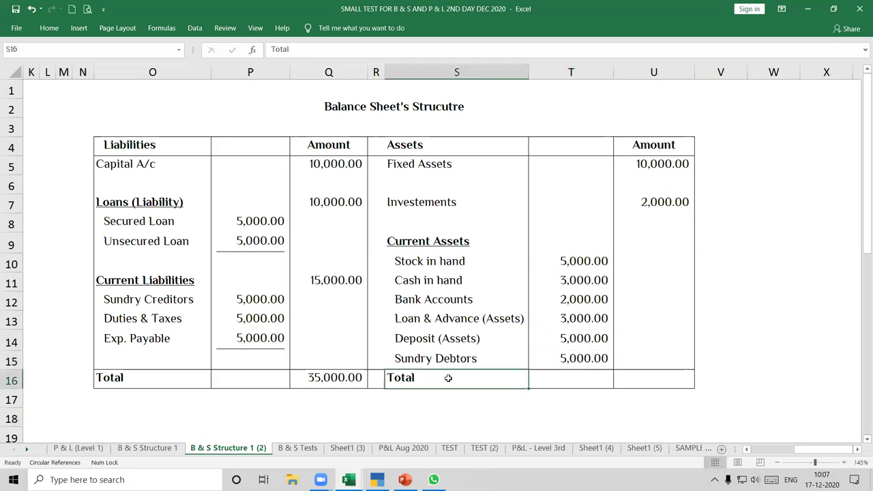
key(alt+i)
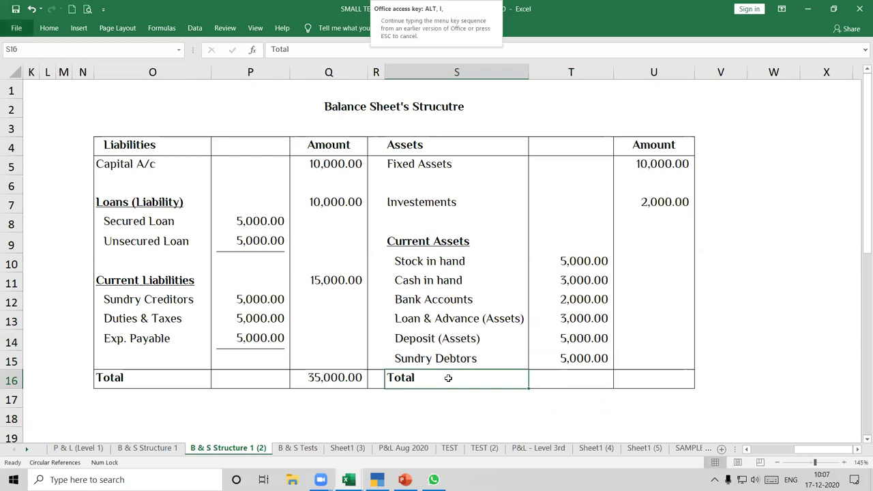
key(r)
- Remove all borders from the Sundry Debtors row and the blank row below it, O15:U16
key(Up)
key(Left)
key(Left)
key(Left)
key(Left)
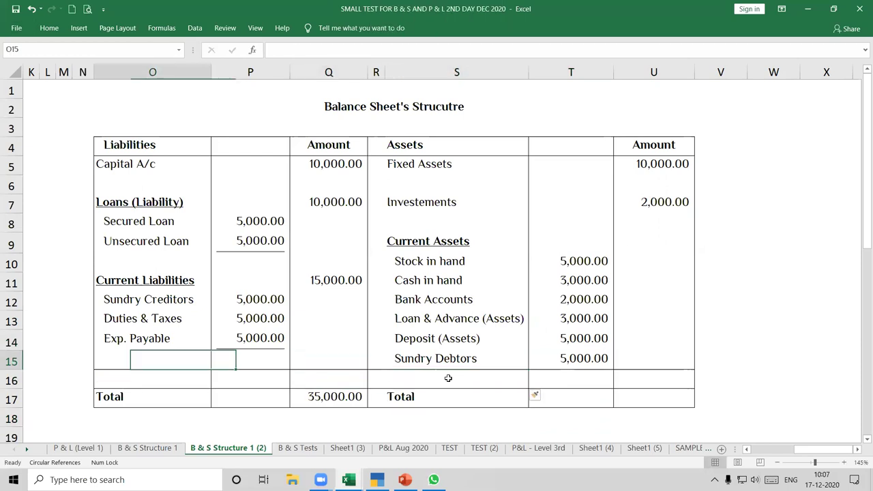
key(shift+Right)
key(shift+Right)
key(shift+Right)
key(shift+Right)
key(shift+Right)
key(shift+Right)
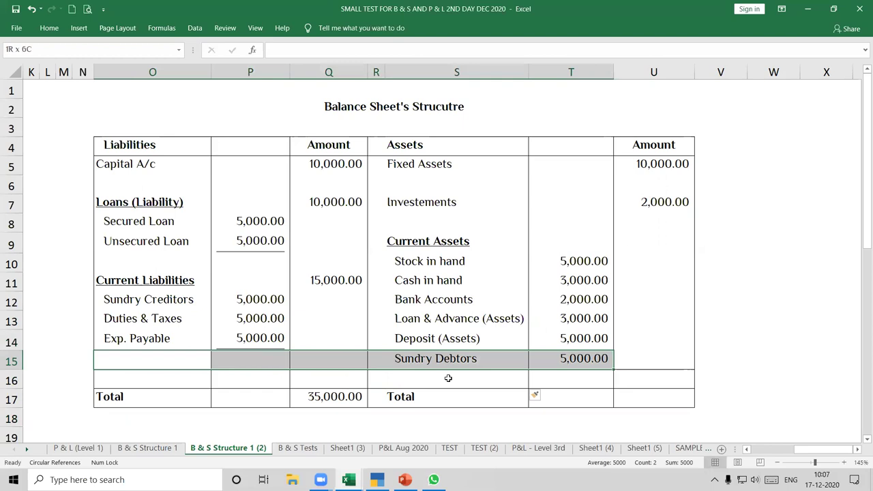
key(shift+Down)
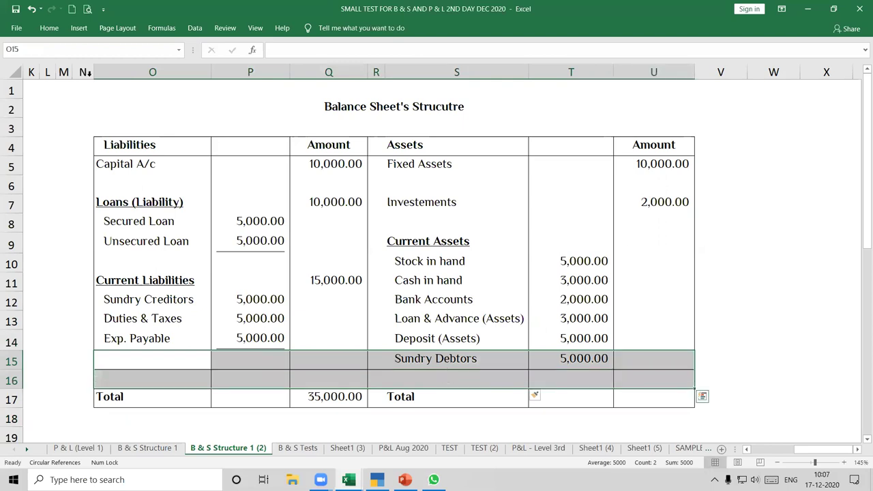
key(ctrl+F1)
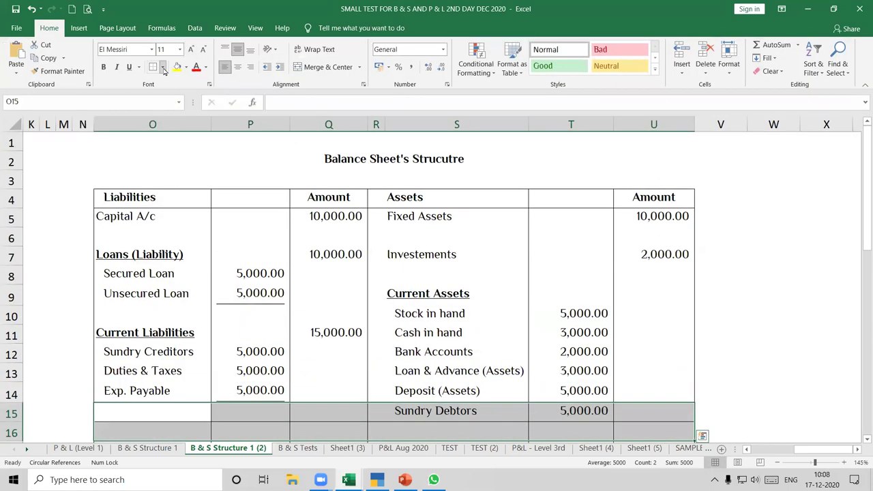
click(162, 67)
click(180, 152)
click(428, 293)
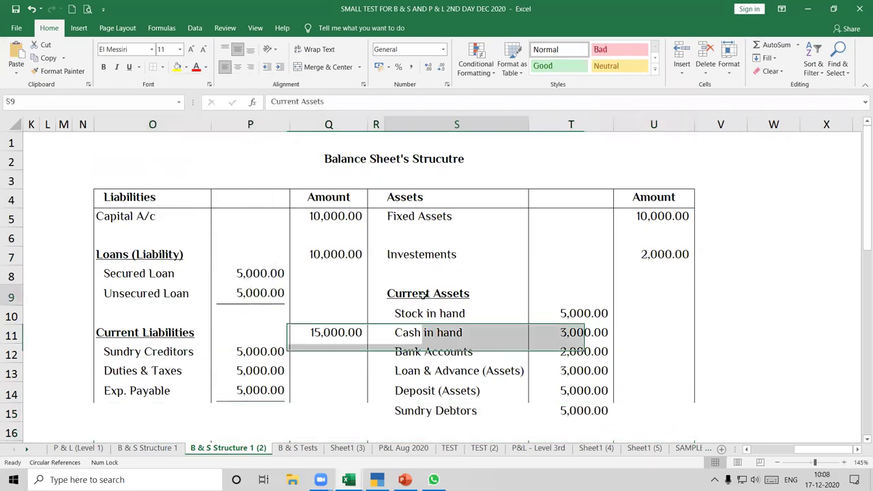
- Apply outside borders separately to O5:O17, P5:P17 and Q5:Q17 on the liabilities side of the balance sheet
scroll(426, 293, down, 2)
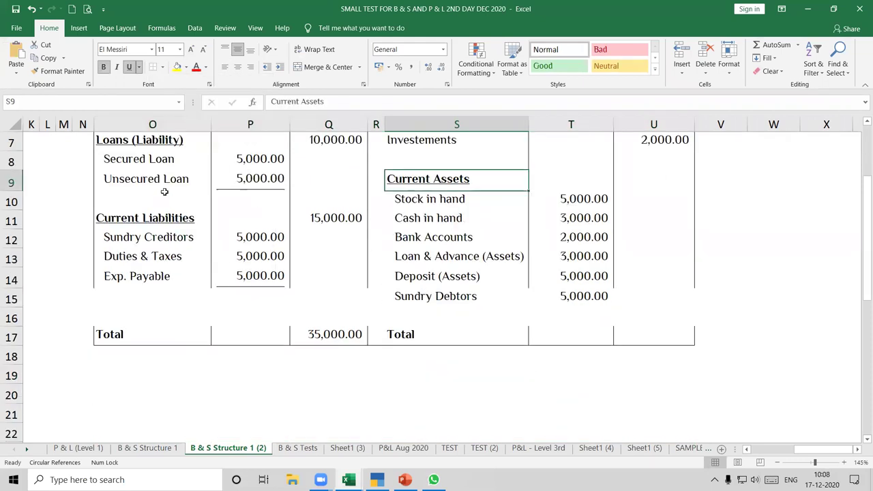
scroll(174, 225, up, 1)
drag(178, 159, 175, 390)
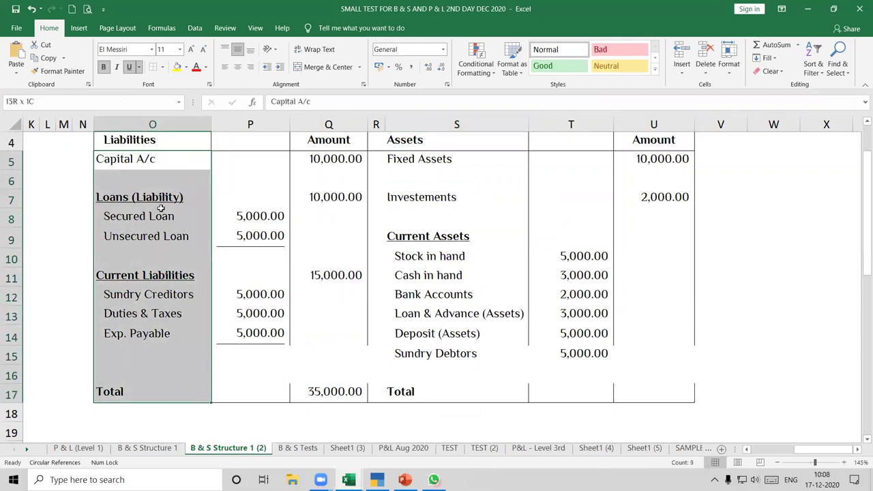
click(162, 69)
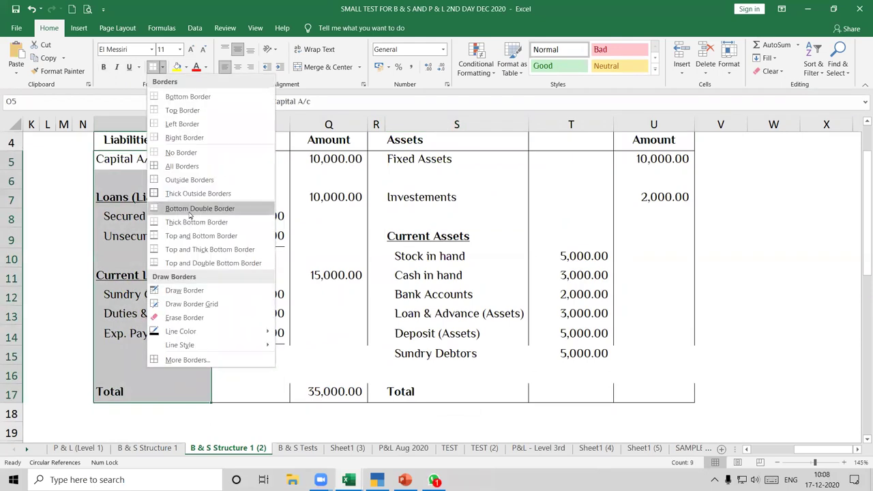
click(194, 179)
click(228, 360)
drag(271, 163, 263, 394)
drag(343, 164, 350, 395)
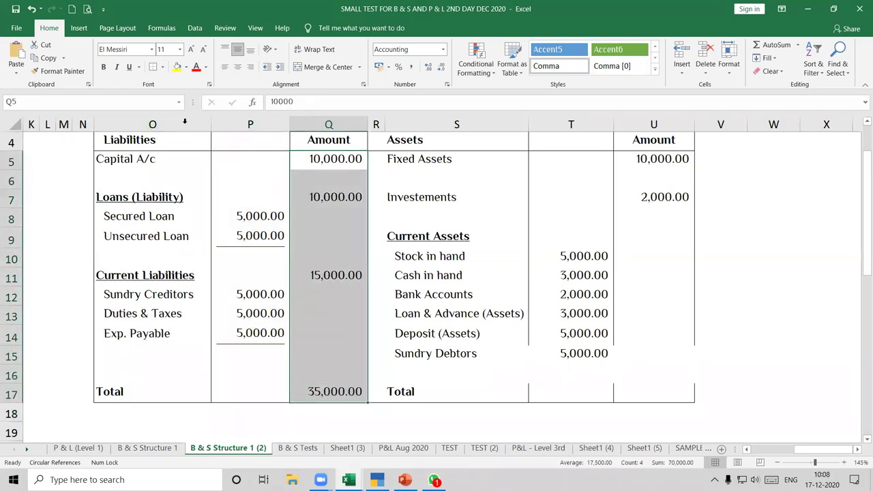
- Apply outside borders separately to R5:S17, T5:T17 and U5:U17 on the assets side, and to the Total row O17:U17
click(393, 159)
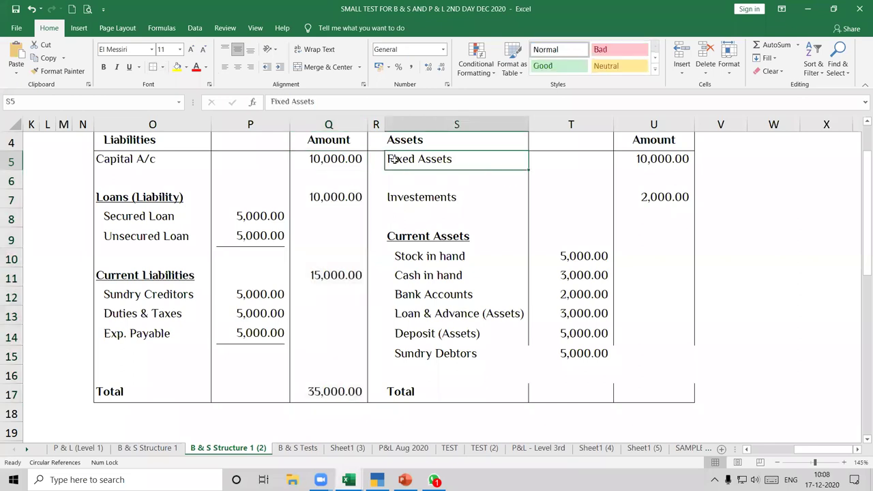
key(Left)
drag(534, 302, 502, 393)
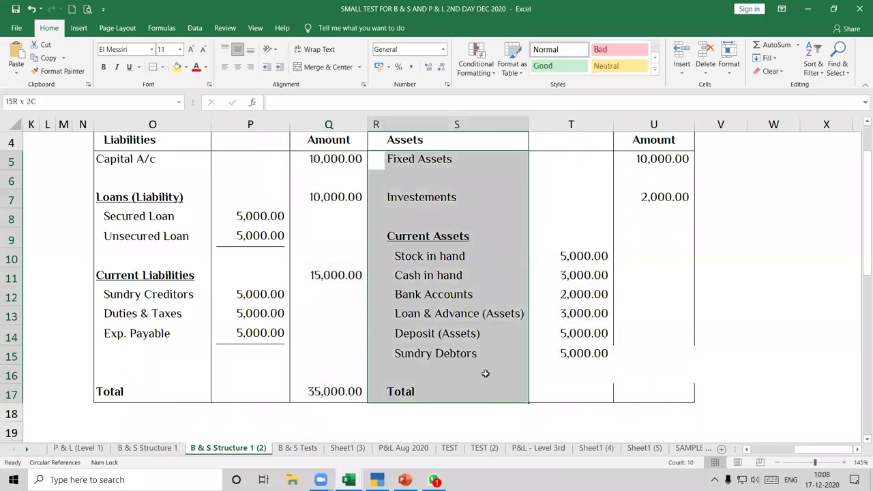
drag(597, 159, 591, 390)
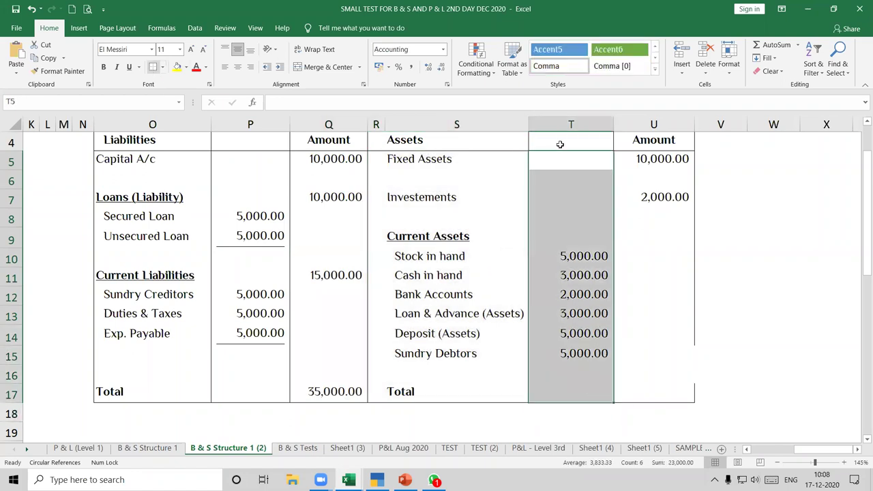
drag(644, 163, 642, 390)
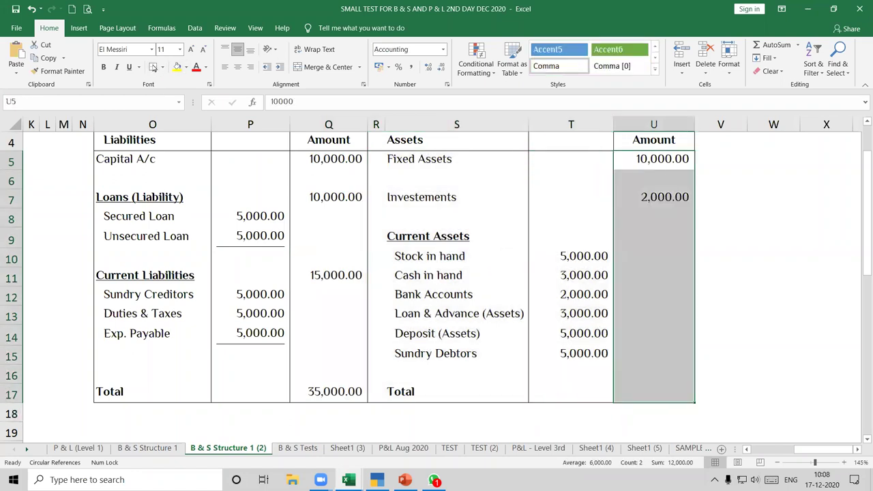
drag(168, 391, 662, 390)
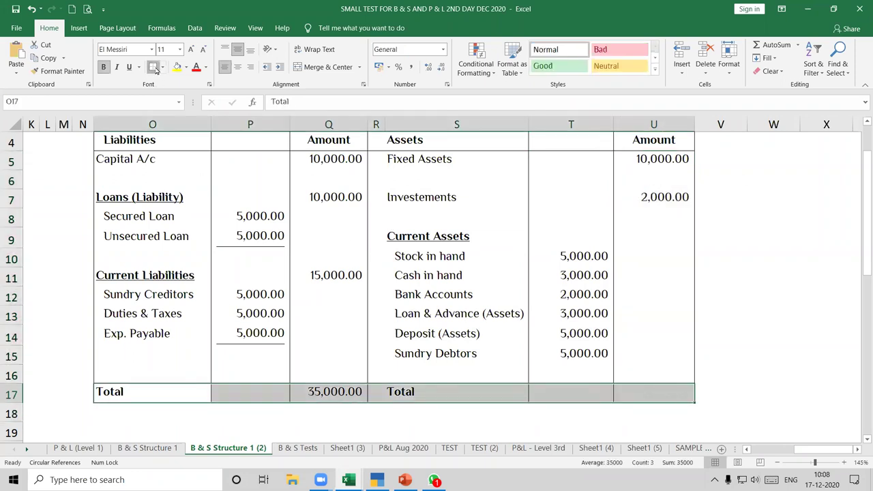
click(351, 235)
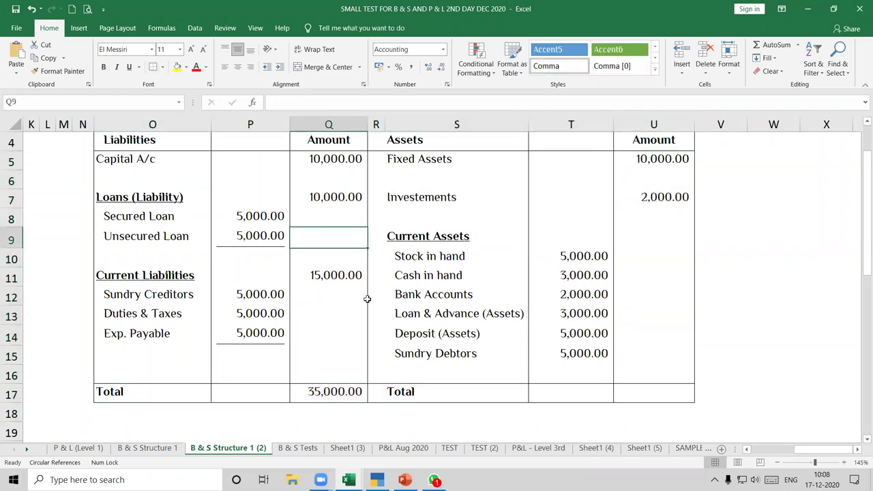
- Apply a single accounting underline to the Sundry Debtors amount in T15
click(581, 353)
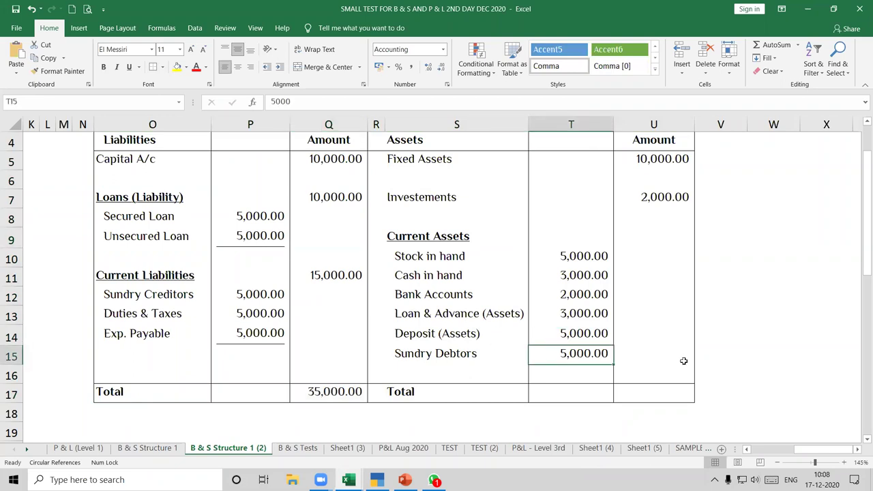
key(ctrl+u)
key(Return)
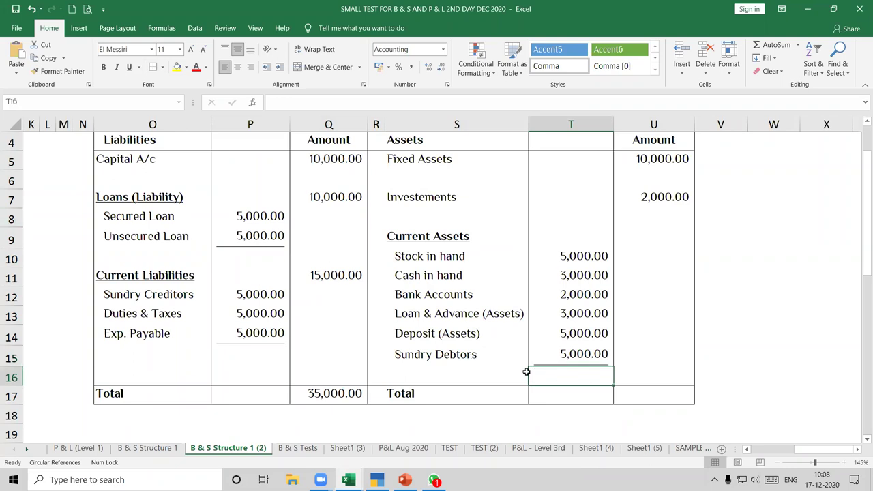
key(Up)
key(Left)
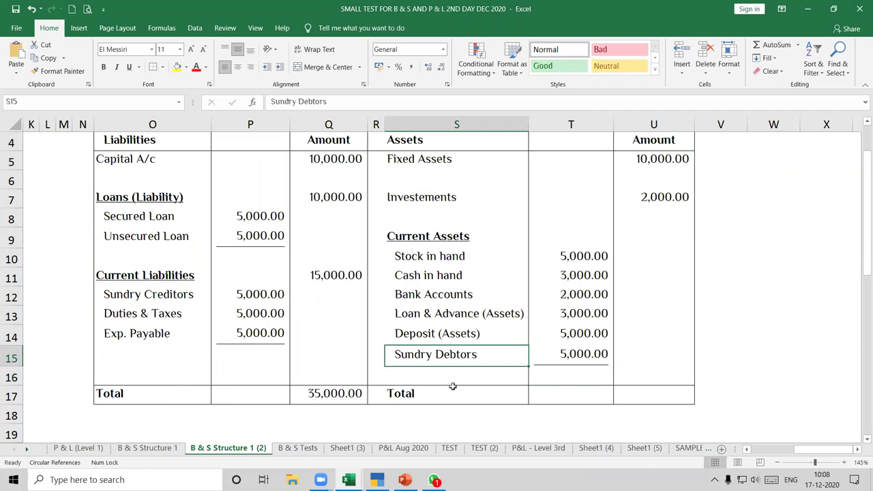
- Total the Current Assets items in U9 with a SUM formula over T10:T15
click(651, 240)
text(=sum()
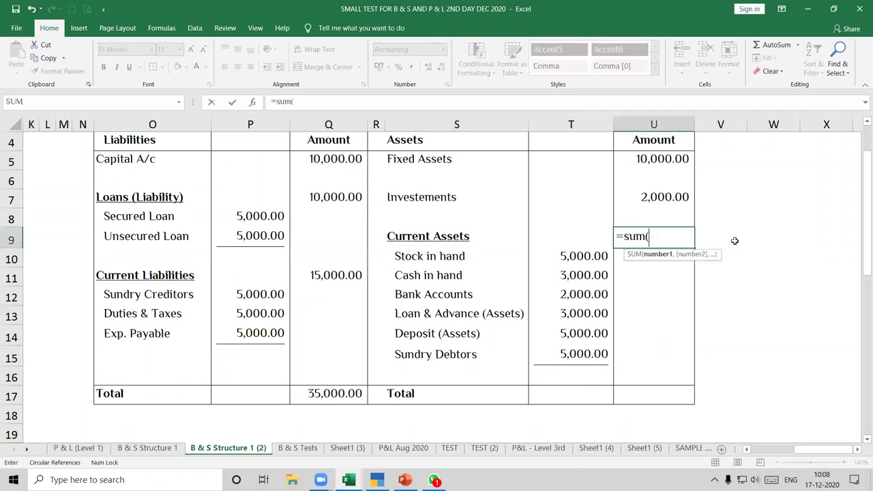
key(Left)
key(Down)
key(shift+Down)
key(shift+Down)
key(shift+Down)
key(shift+Down)
key(shift+Down)
key(shift+Down)
key(shift+Up)
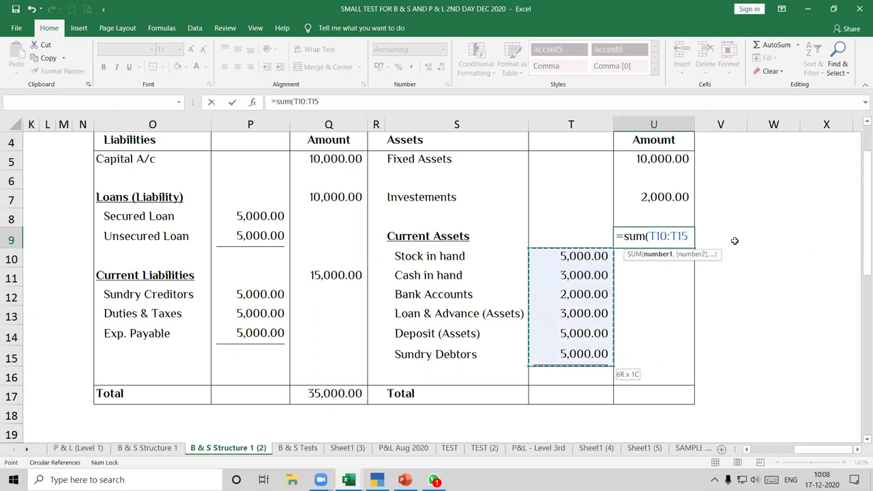
key(Return)
- Copy the liabilities Total formula from Q17 to the assets Total cell U17
key(Down)
key(Down)
key(Down)
key(Down)
key(Down)
key(Down)
key(Down)
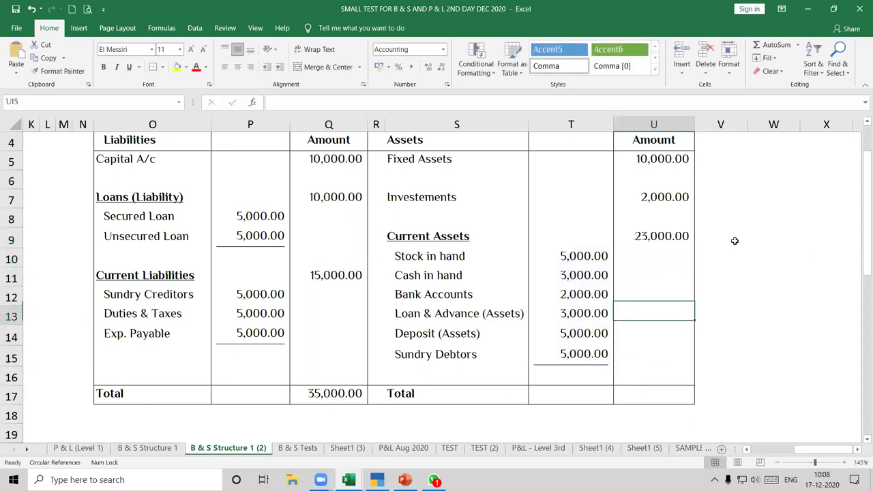
key(Left)
key(Left)
key(Left)
key(Left)
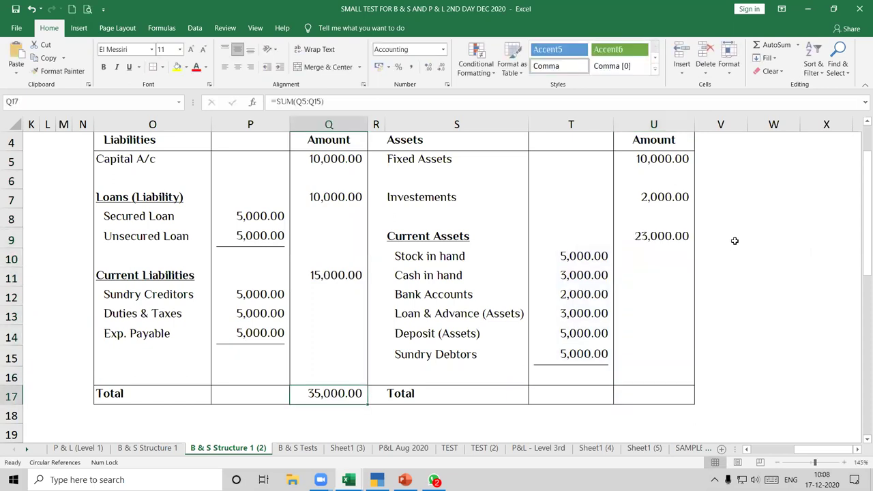
key(ctrl+c)
key(Right)
key(Right)
key(Right)
key(Right)
key(Return)
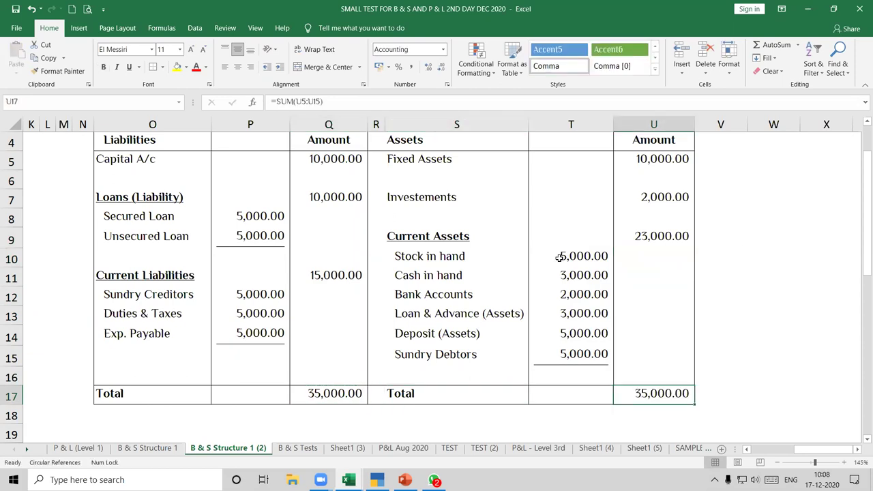
- Collapse the ribbon to show the whole balance sheet and select the empty cell X11
scroll(790, 260, up, 1)
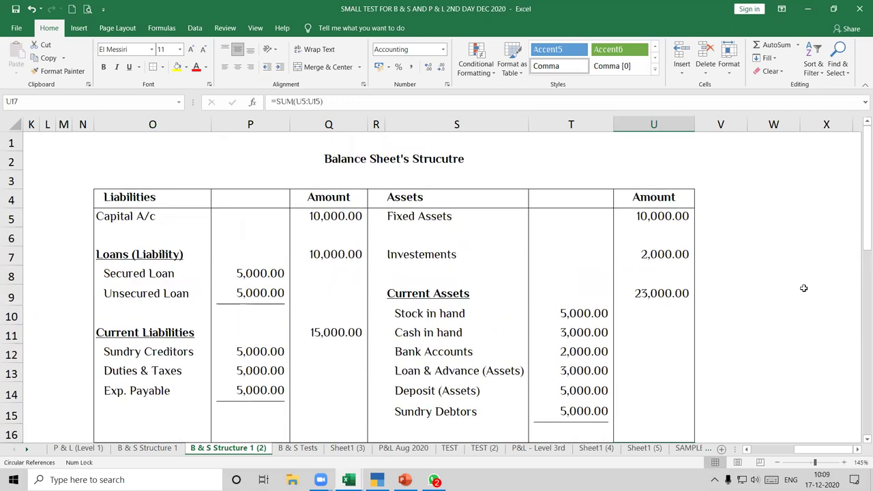
key(ctrl+F1)
click(803, 288)
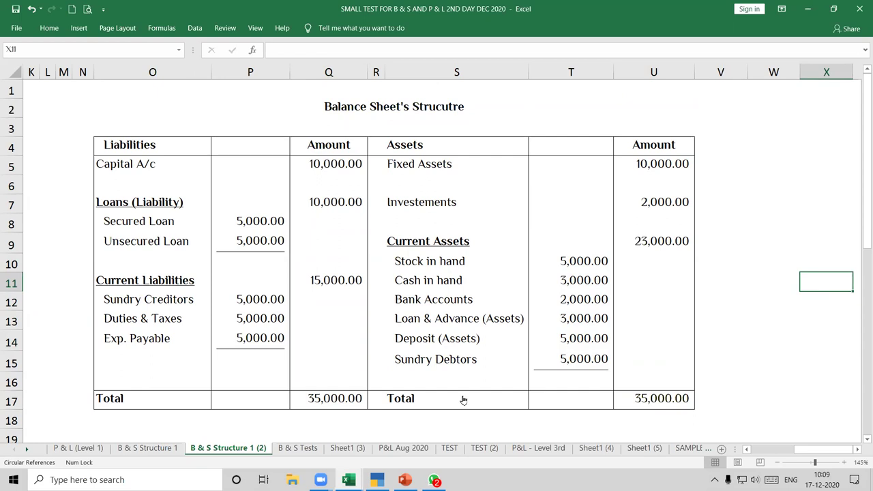
- Switch to WhatsApp, send the copied balance sheet screenshot to the TALLY PRIME NEW 1 BATCH group, and return to Excel
key(alt+Tab)
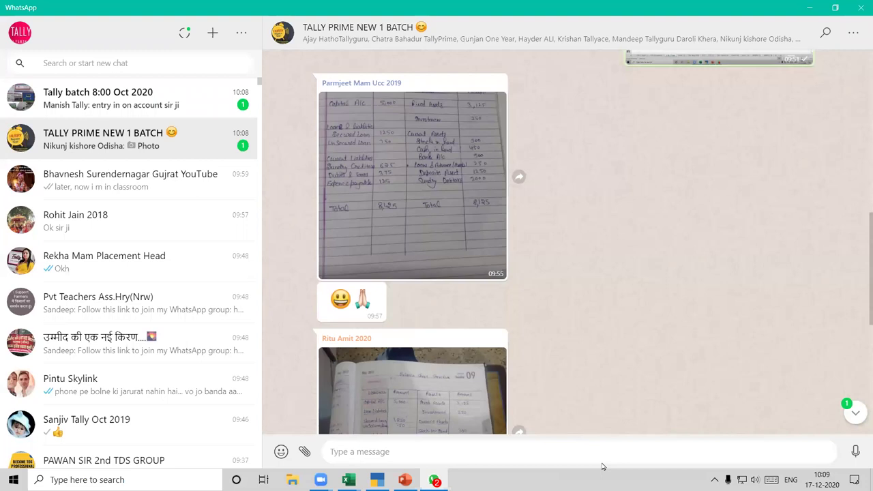
key(ctrl+v)
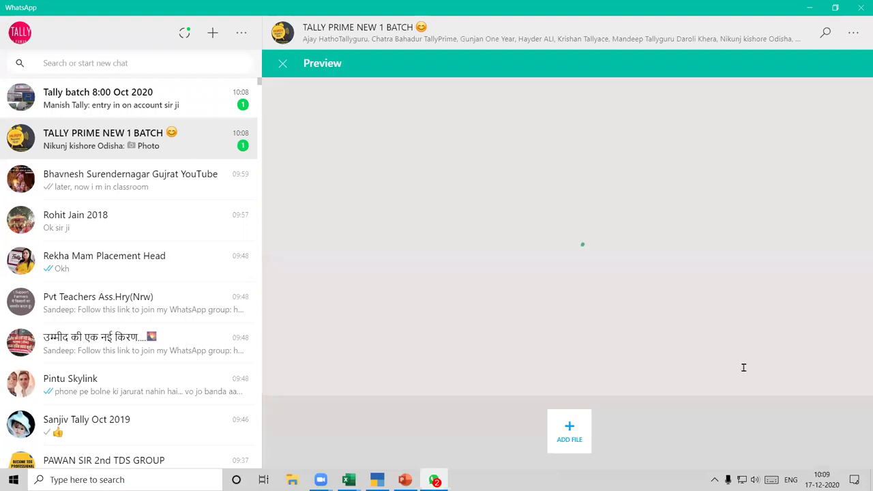
key(Escape)
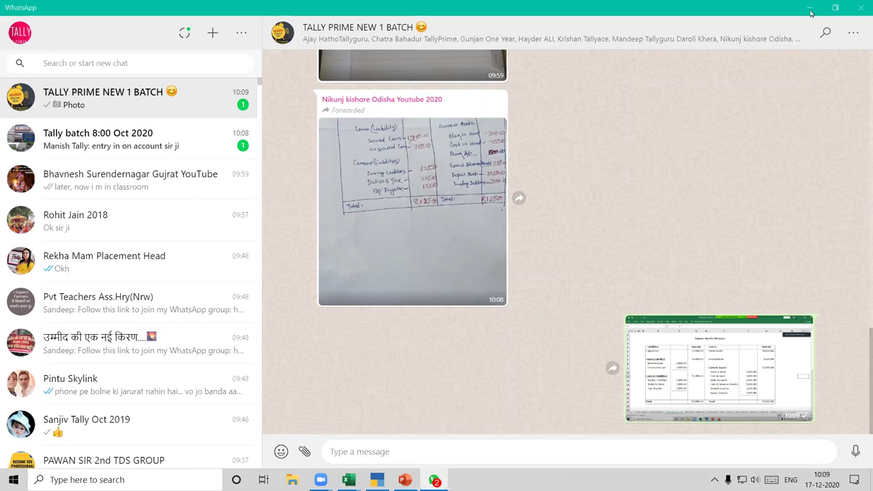
key(alt+Tab)
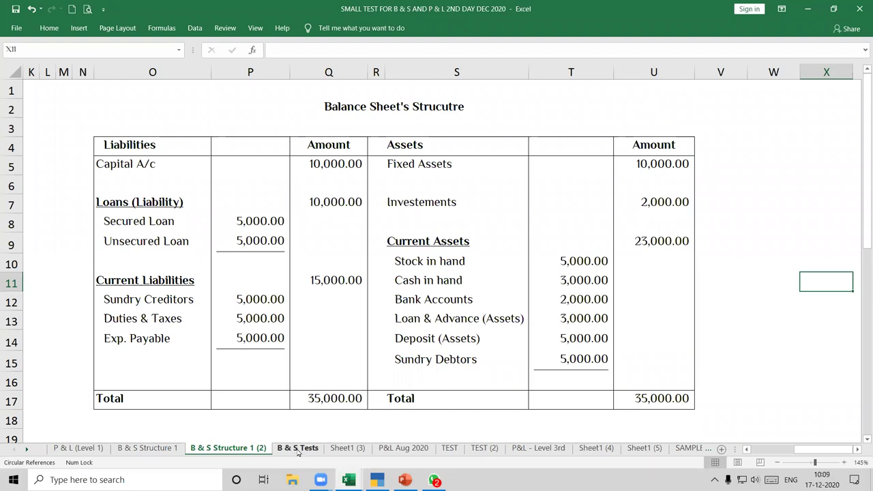
- On the B & S Tests sheet, widen the Particulars and Amount columns of the 31-03-2020 balance sheet practice table
key(ctrl+Page_Down)
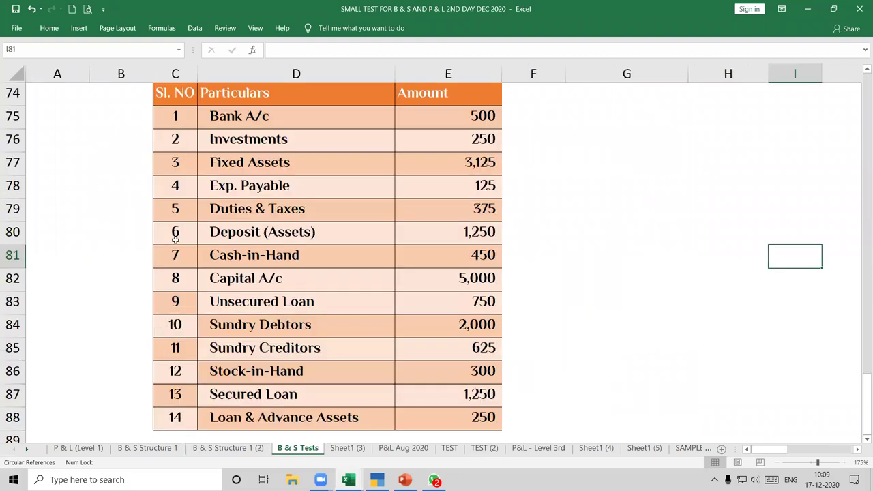
scroll(175, 238, up, 7)
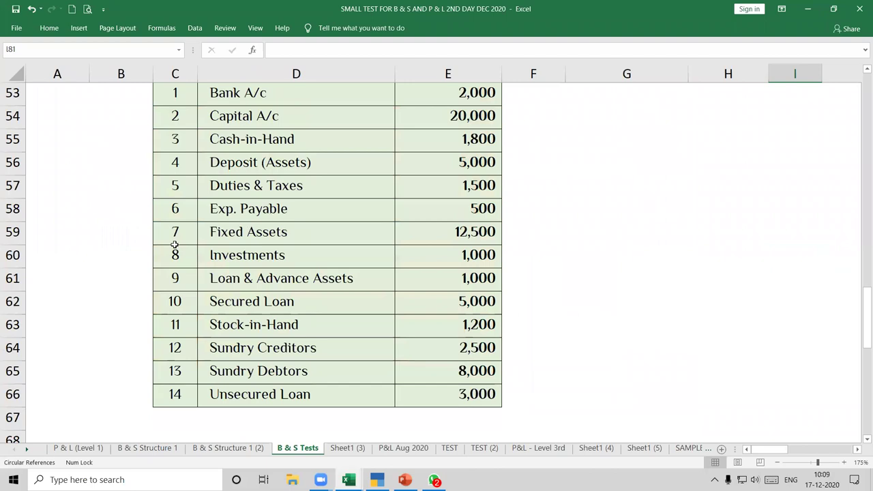
scroll(175, 244, up, 1)
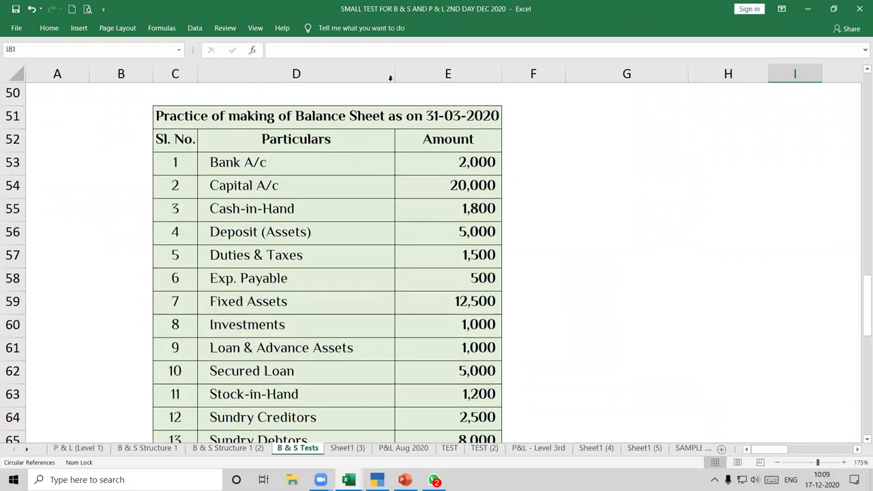
drag(392, 77, 405, 78)
drag(515, 78, 526, 77)
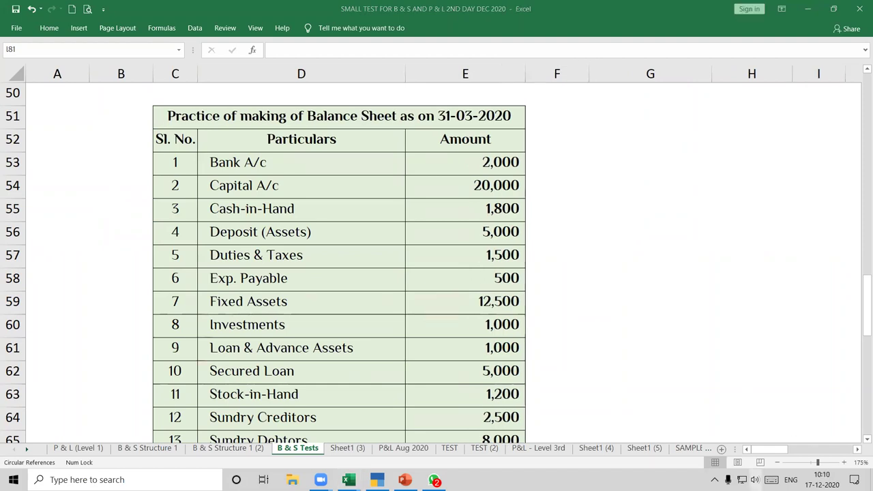
click(754, 479)
drag(774, 454, 823, 454)
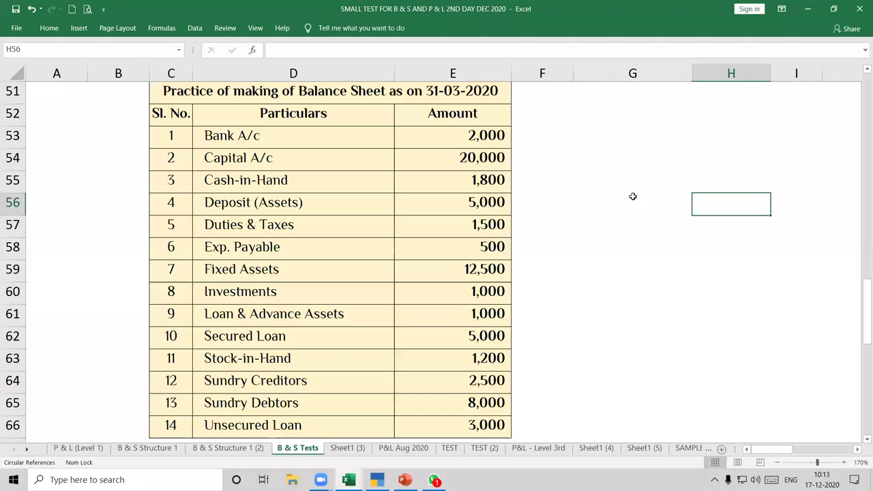
click(632, 196)
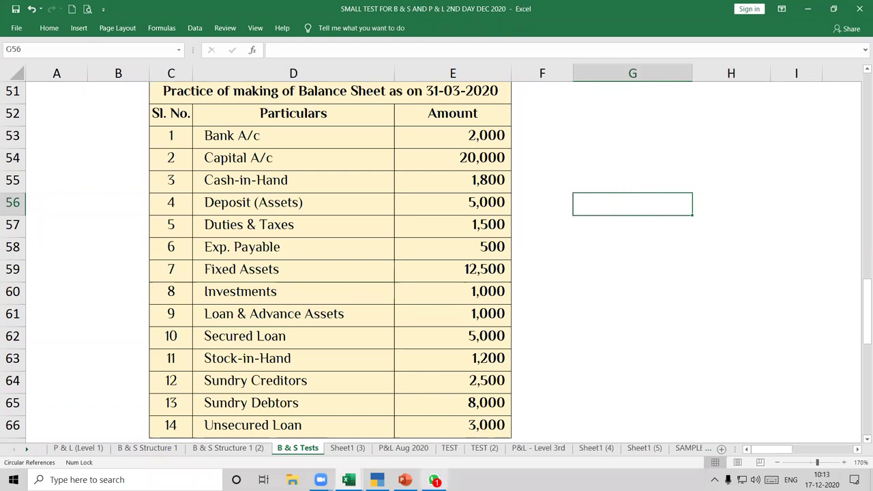
- Switch to WhatsApp and examine the forwarded handwritten balance sheet photo enlarged, before moving on to the following image
click(434, 480)
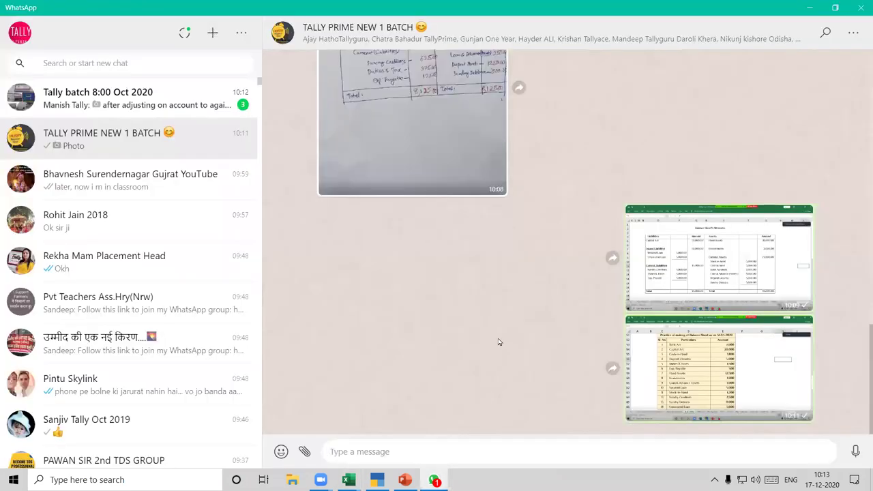
scroll(415, 167, up, 5)
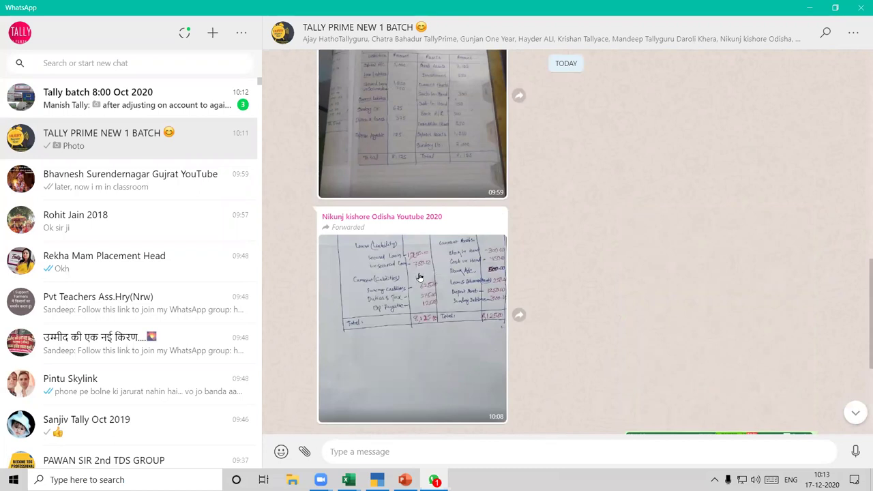
click(409, 261)
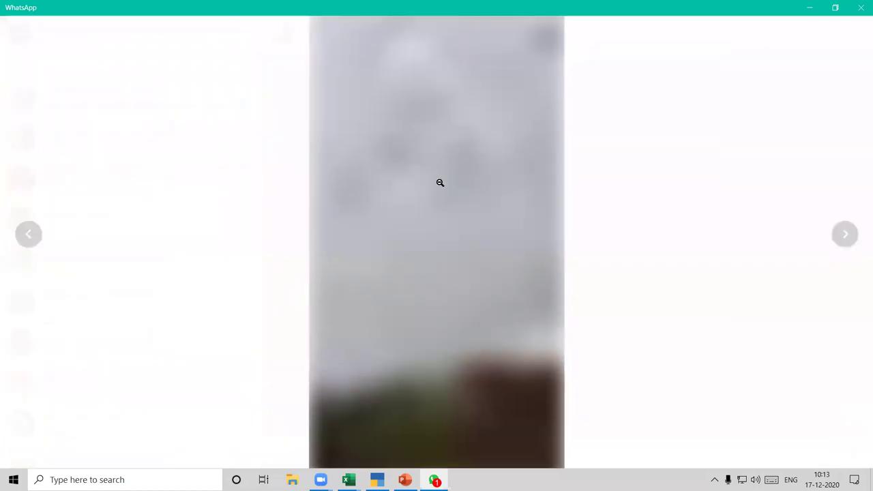
click(439, 121)
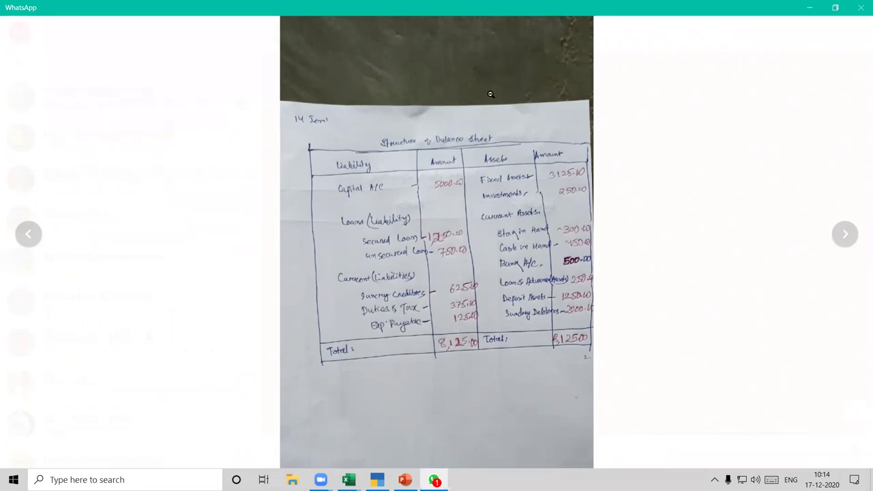
click(844, 234)
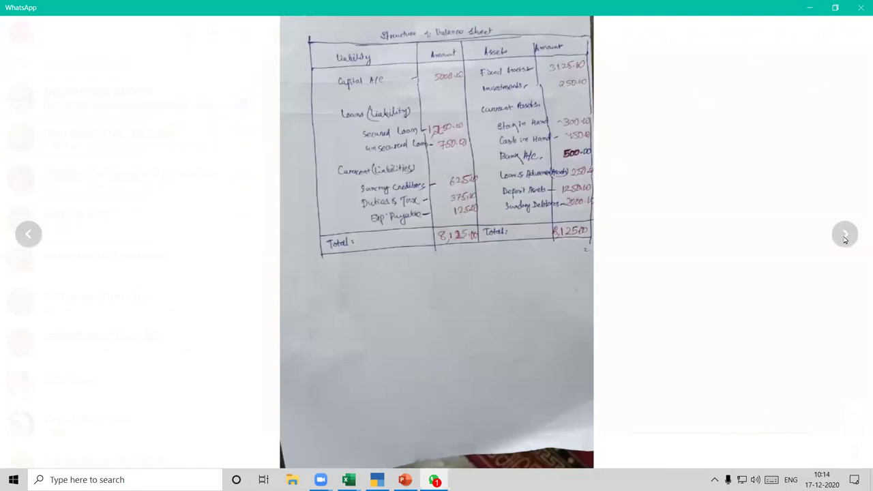
- Browse onward through the group's shared images, past the handwritten balance sheet photo and the Excel balance sheet structure screenshot
click(844, 233)
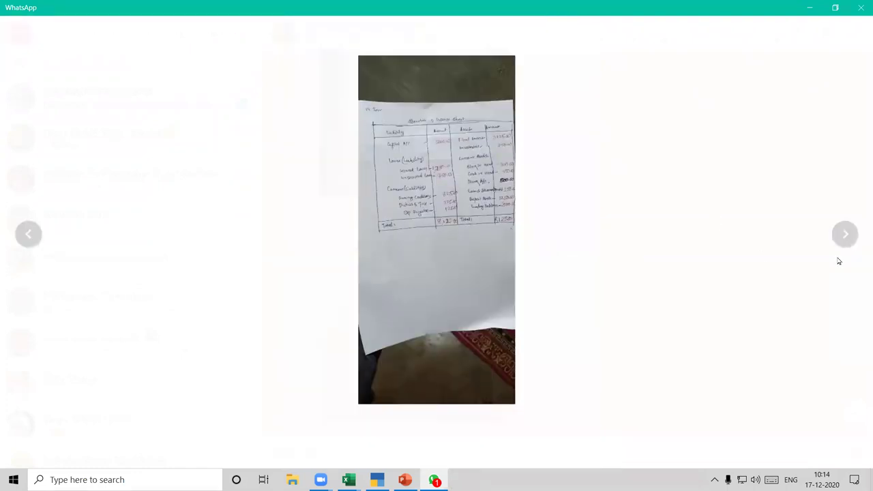
click(844, 234)
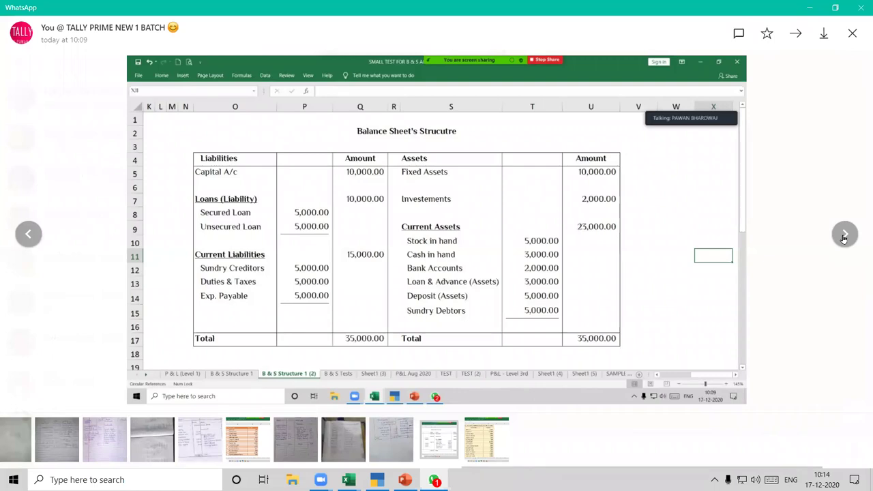
click(844, 235)
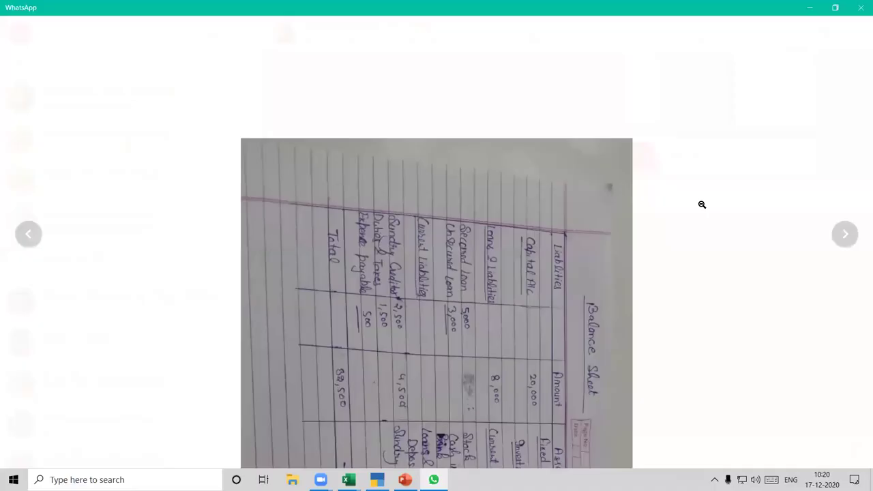
- Examine the enlarged sideways photo of the handwritten balance sheet, covering the liabilities, assets, amounts and totals
scroll(676, 206, down, 5)
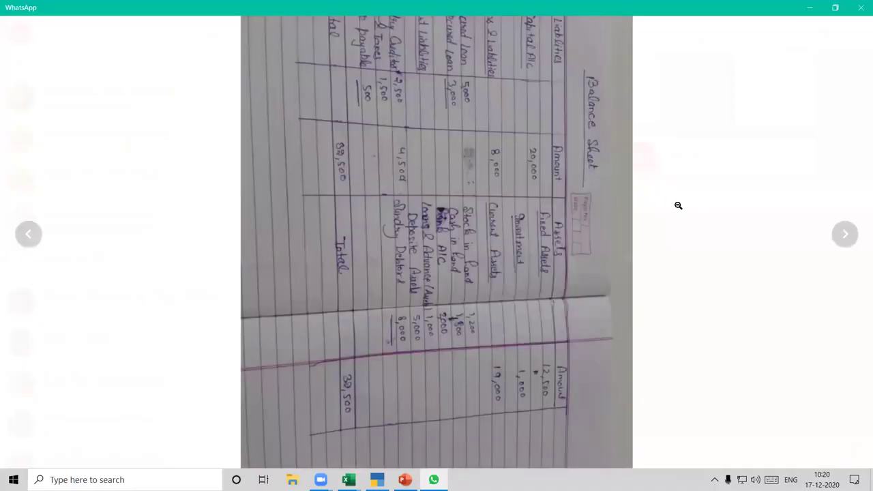
scroll(677, 181, up, 1)
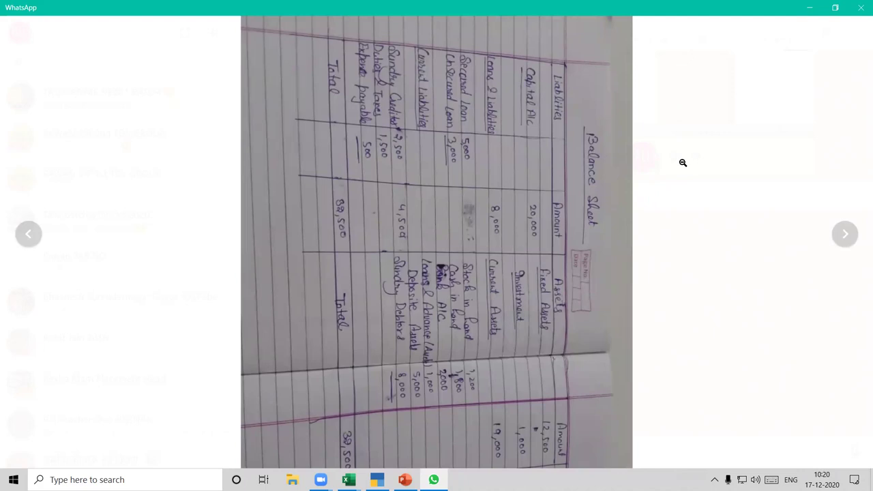
scroll(609, 234, down, 2)
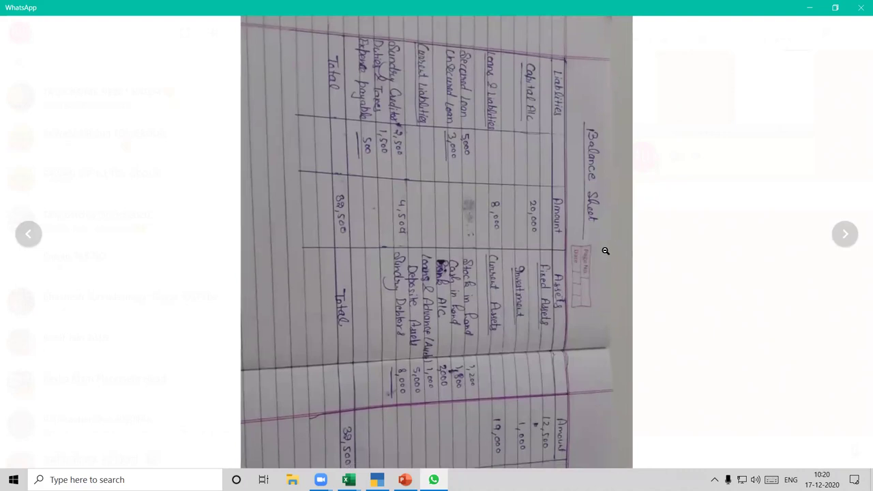
scroll(596, 182, up, 2)
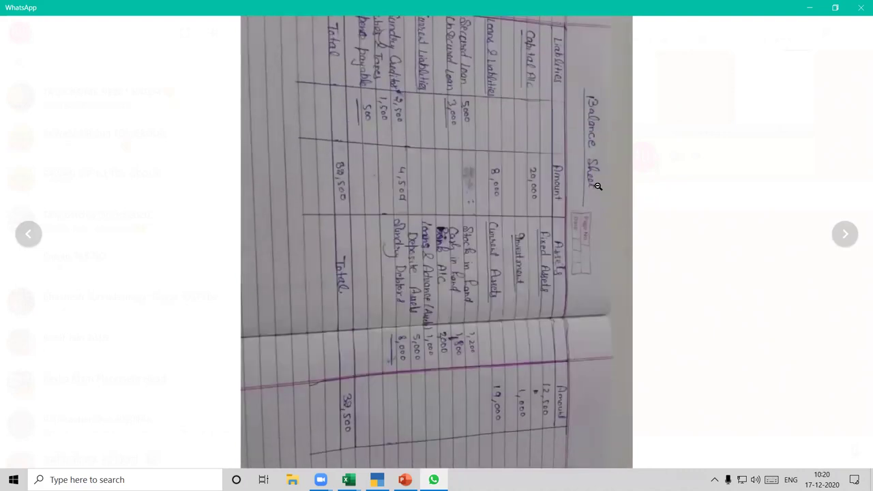
scroll(580, 117, up, 2)
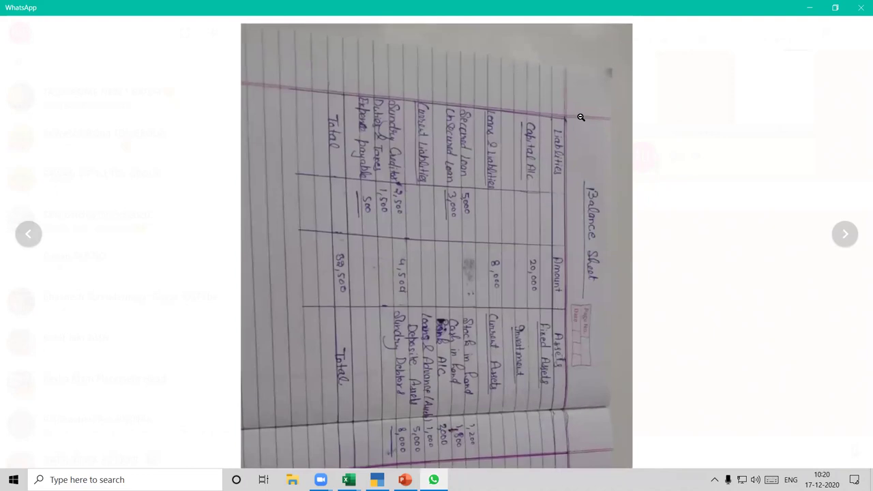
scroll(578, 107, up, 2)
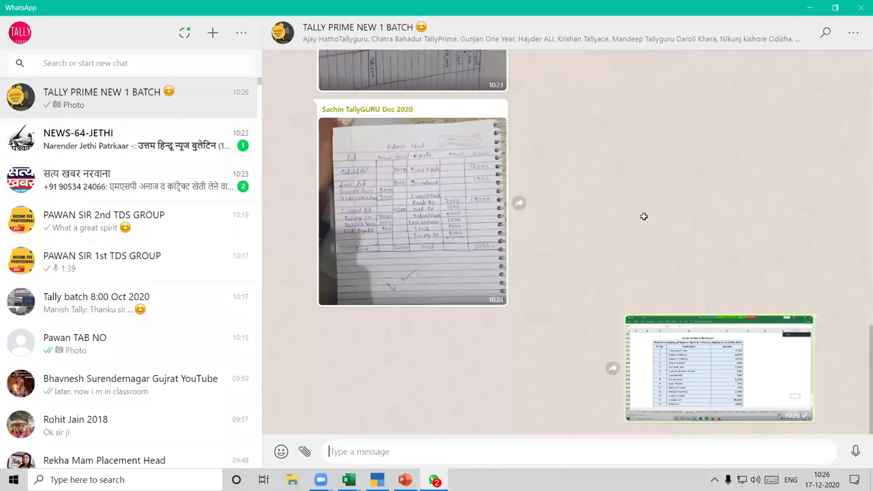
- Switch to Excel and select the empty cell G96 beside the Friday homework table on the B & S Tests sheet
key(alt+Tab)
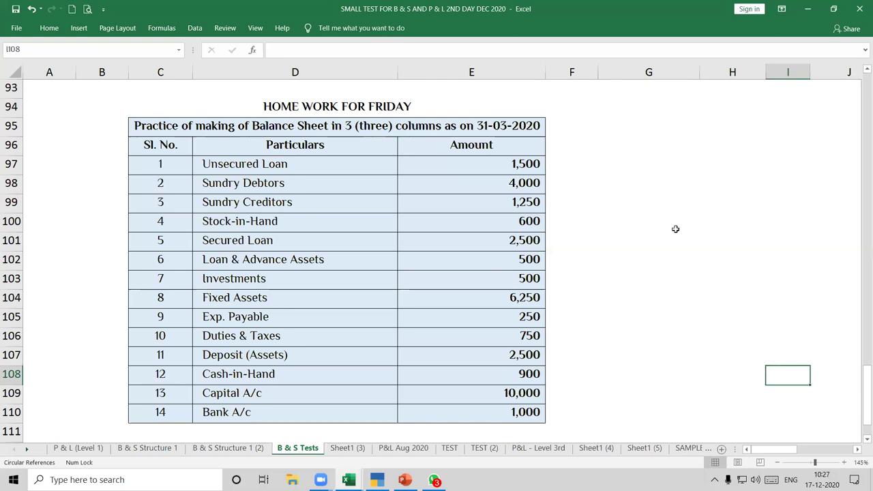
key(ctrl+z)
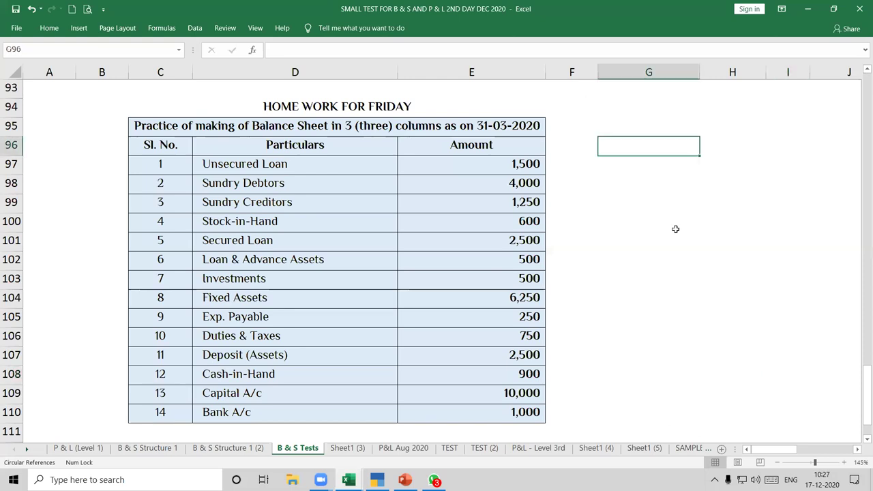